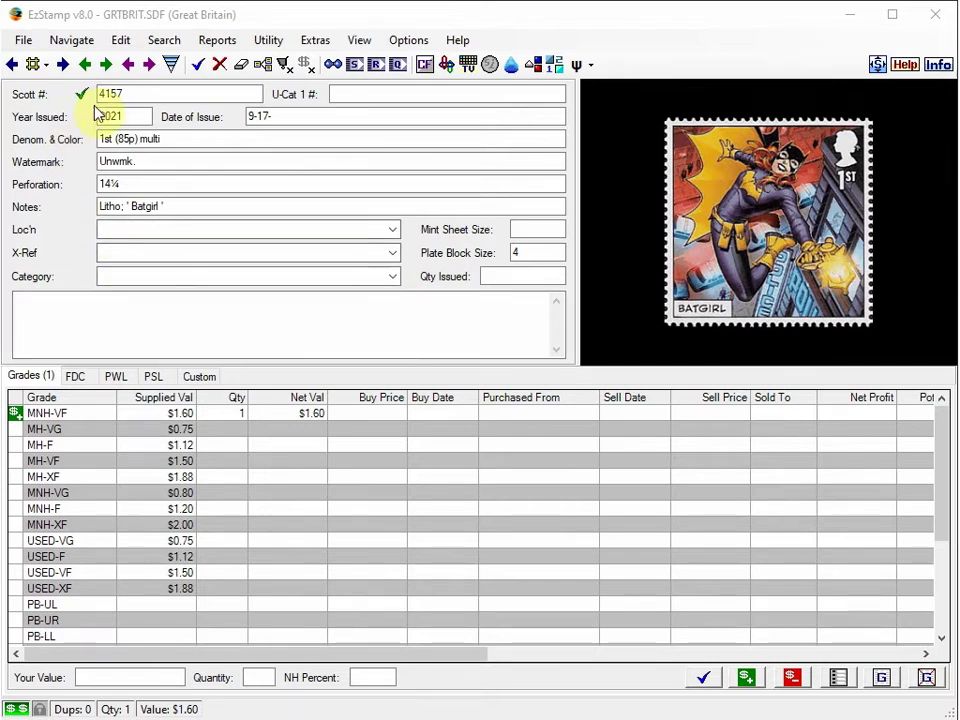
# Step: Save the Great Britain Scott 4157 Batgirl record with one MNH-VF copy at $1.60
pyautogui.click(201, 66)
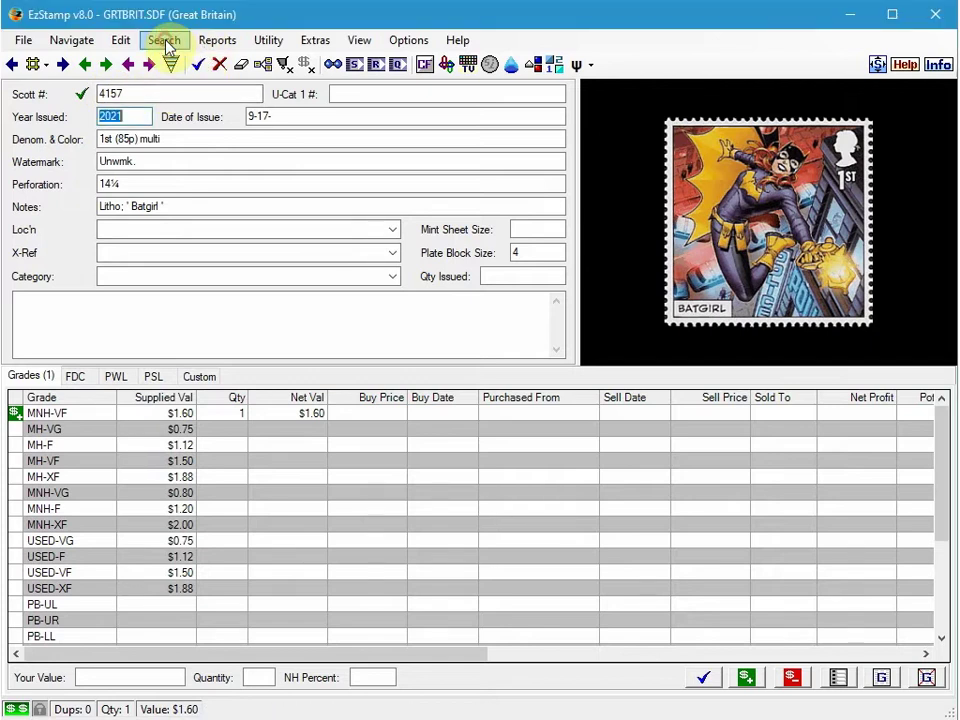
# Step: Rerun the last 'automobiles' Power Search globally across all 750 countries, finding 6,485 matches
pyautogui.click(164, 40)
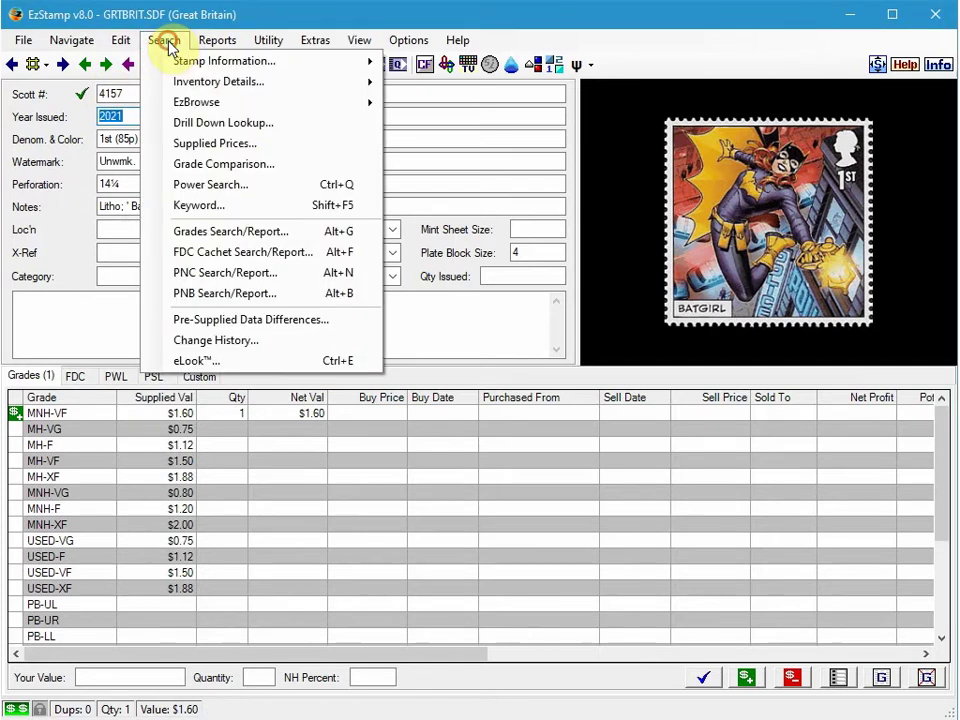
pyautogui.click(234, 185)
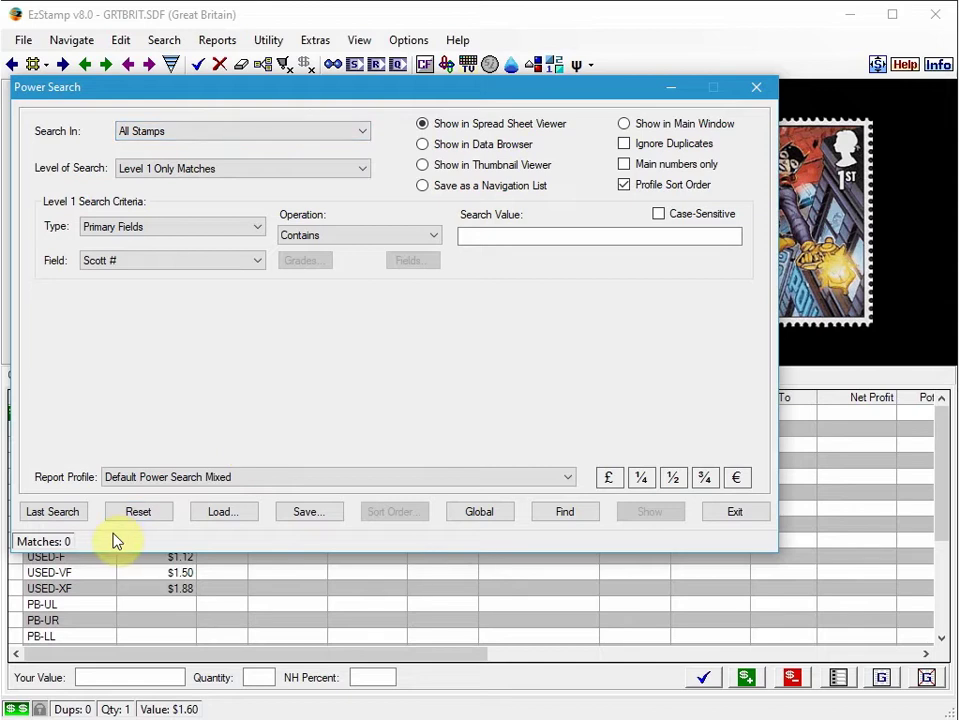
pyautogui.click(49, 511)
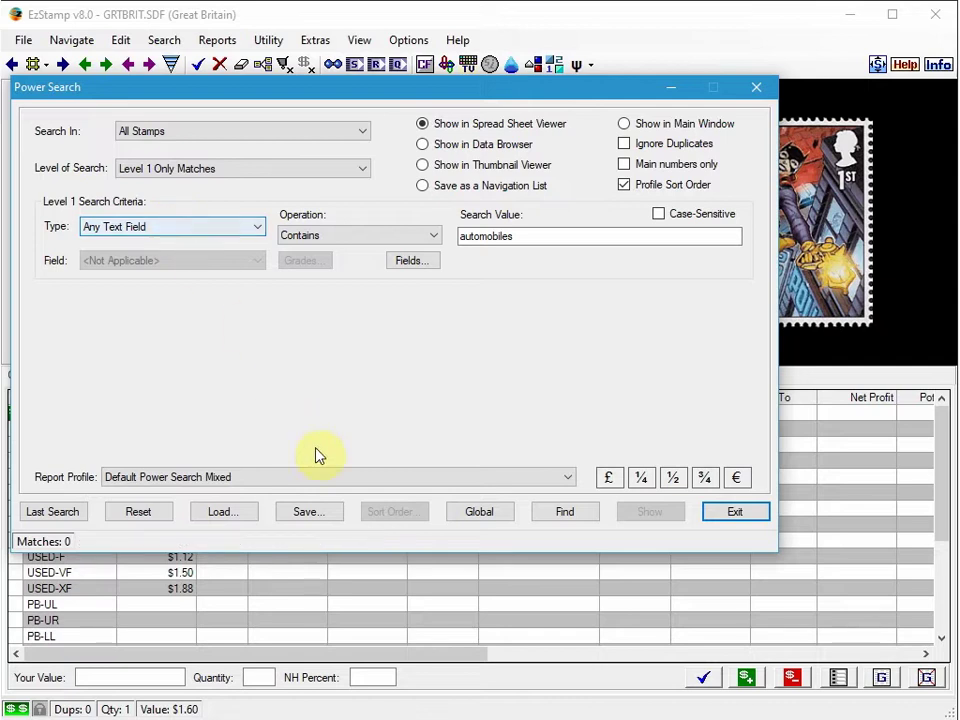
pyautogui.click(488, 517)
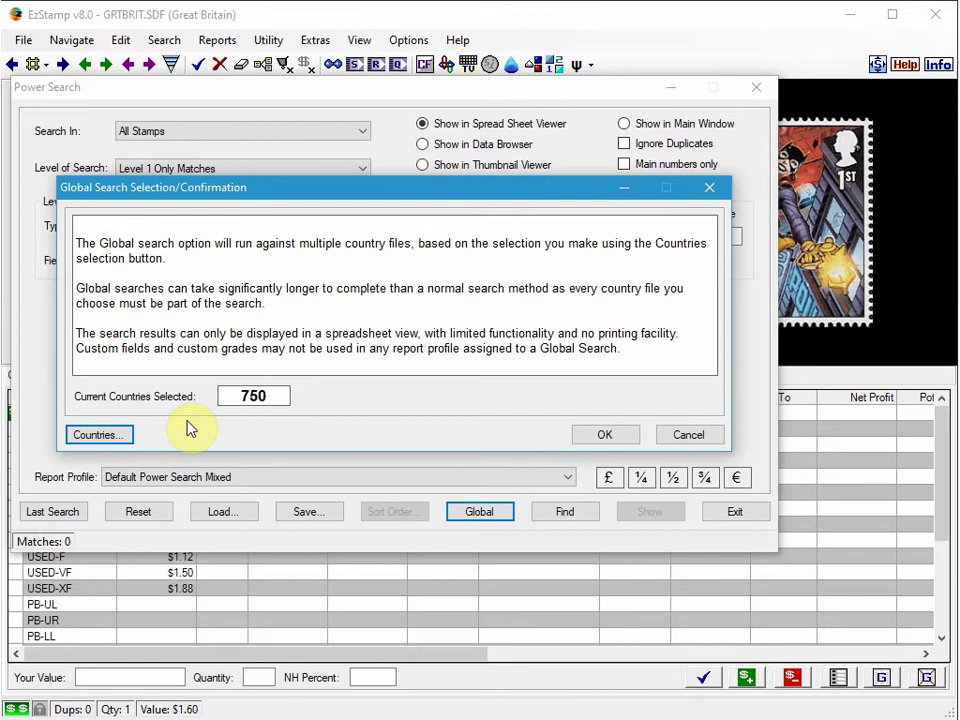
pyautogui.click(96, 435)
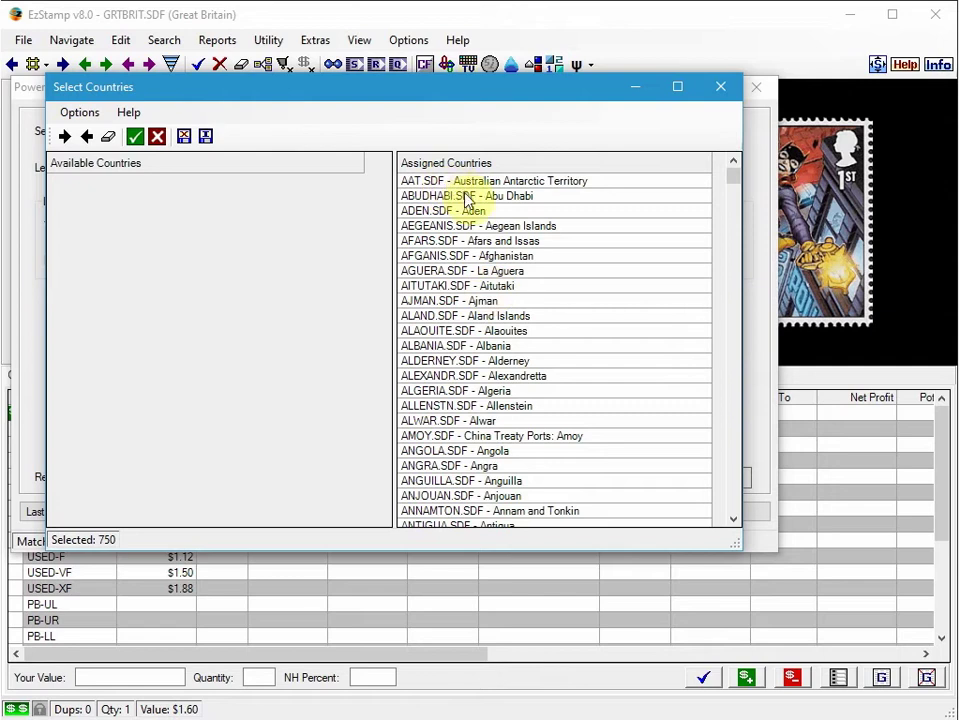
pyautogui.click(135, 137)
pyautogui.click(604, 436)
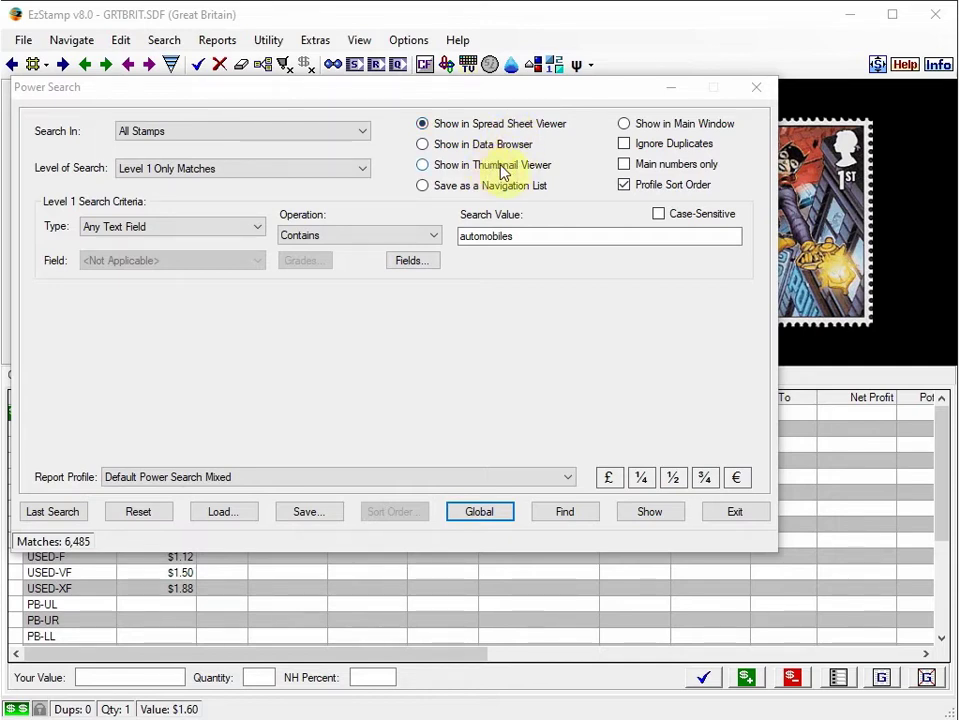
# Step: Show the 6,485 automobile results, check the Thumbnail Images tab, then return to Search Data
pyautogui.click(651, 512)
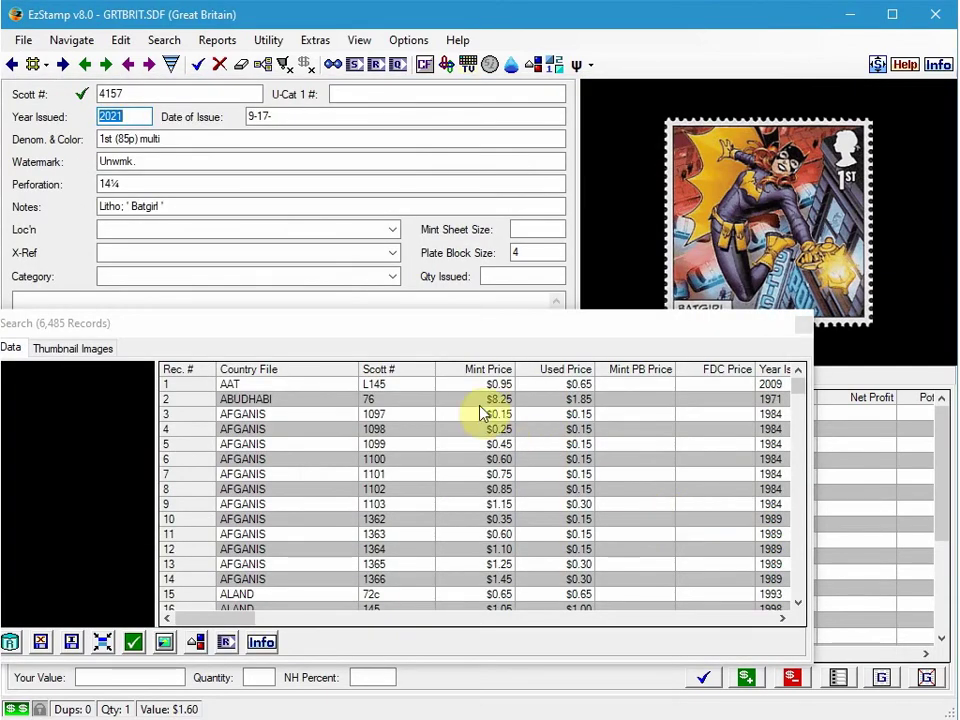
pyautogui.moveTo(380, 326); pyautogui.dragTo(455, 326)
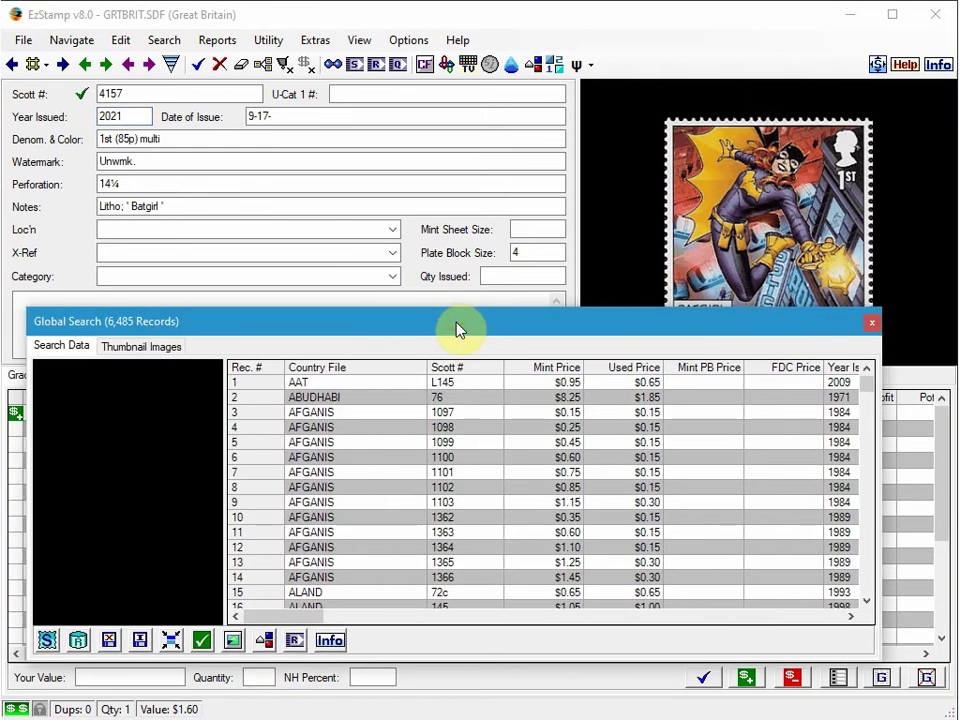
pyautogui.click(144, 352)
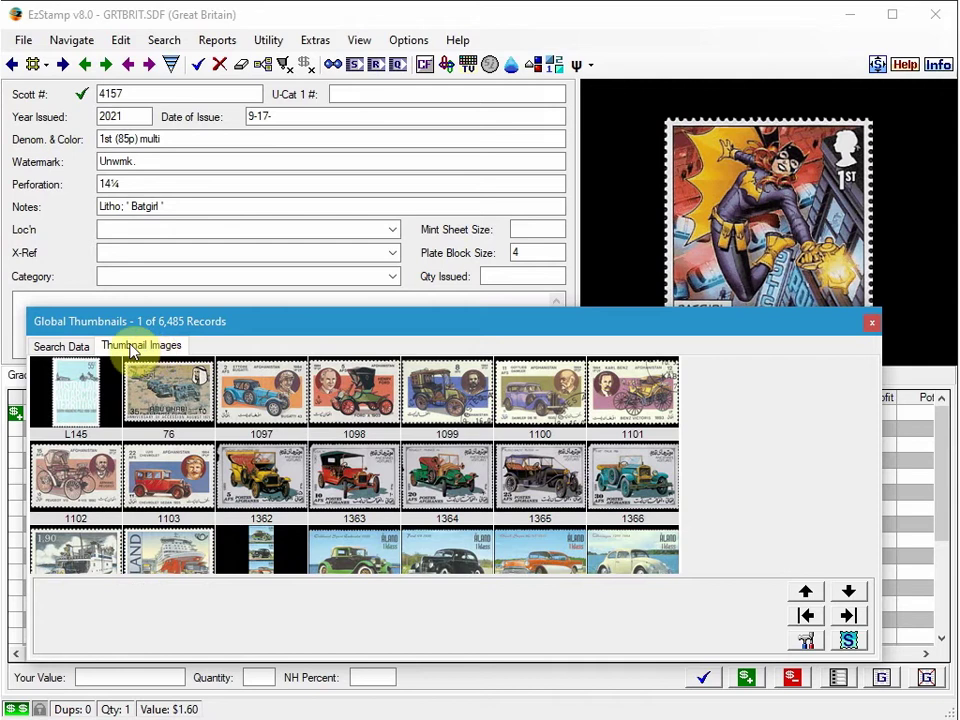
pyautogui.click(75, 345)
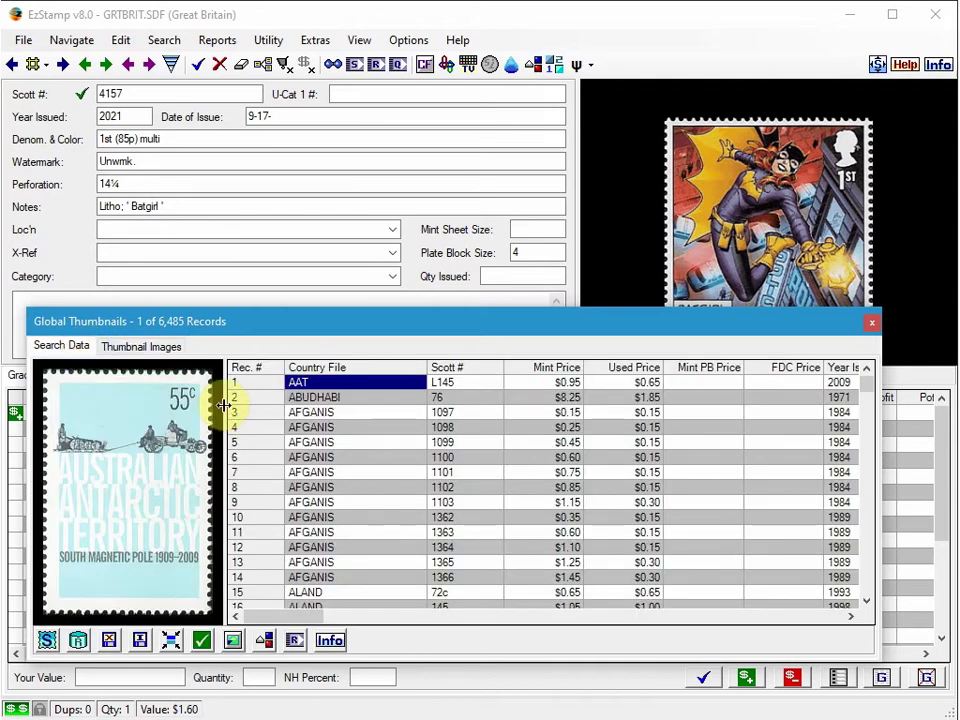
pyautogui.click(11, 274)
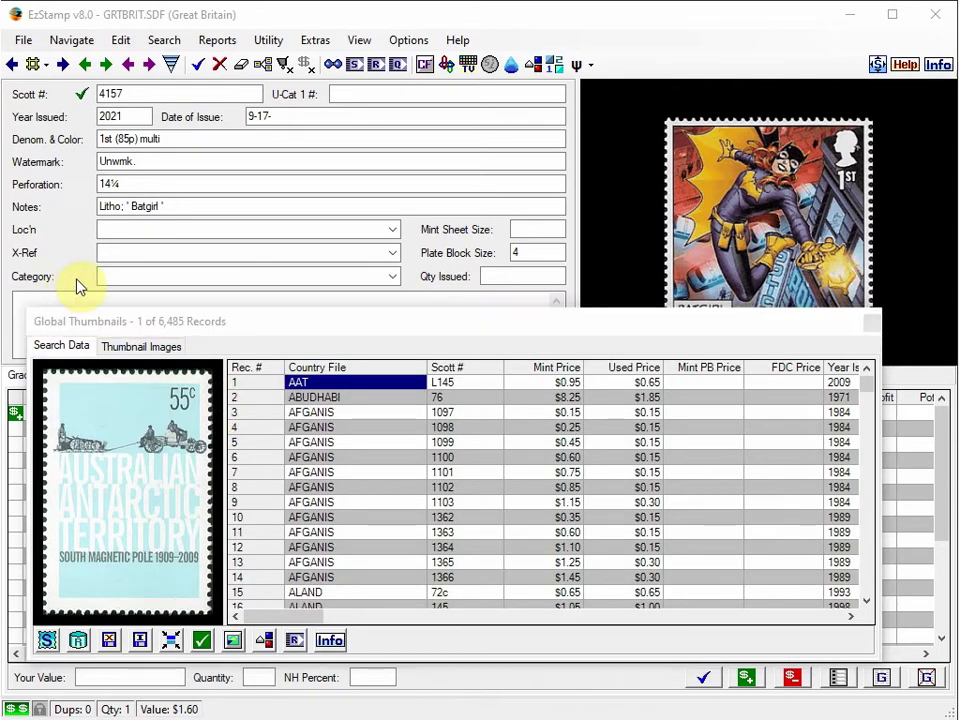
pyautogui.click(72, 428)
# Step: Export the 6,485 search results to a file named 'Automobiles'
pyautogui.click(113, 641)
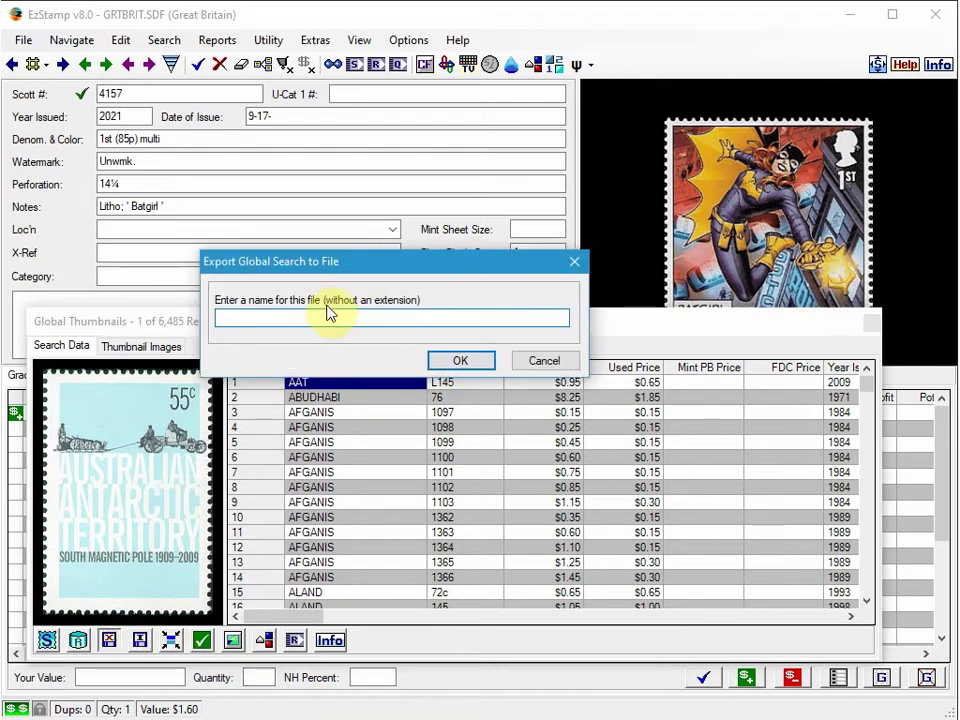
pyautogui.click(320, 314)
pyautogui.write('A')
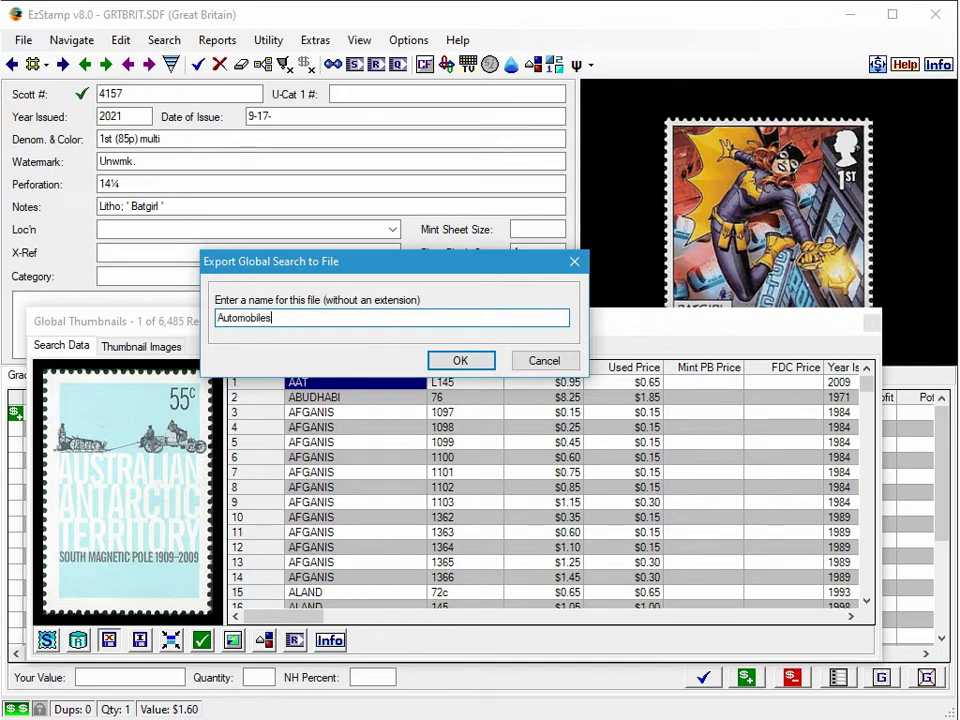
pyautogui.write('utomobiles')
pyautogui.click(452, 360)
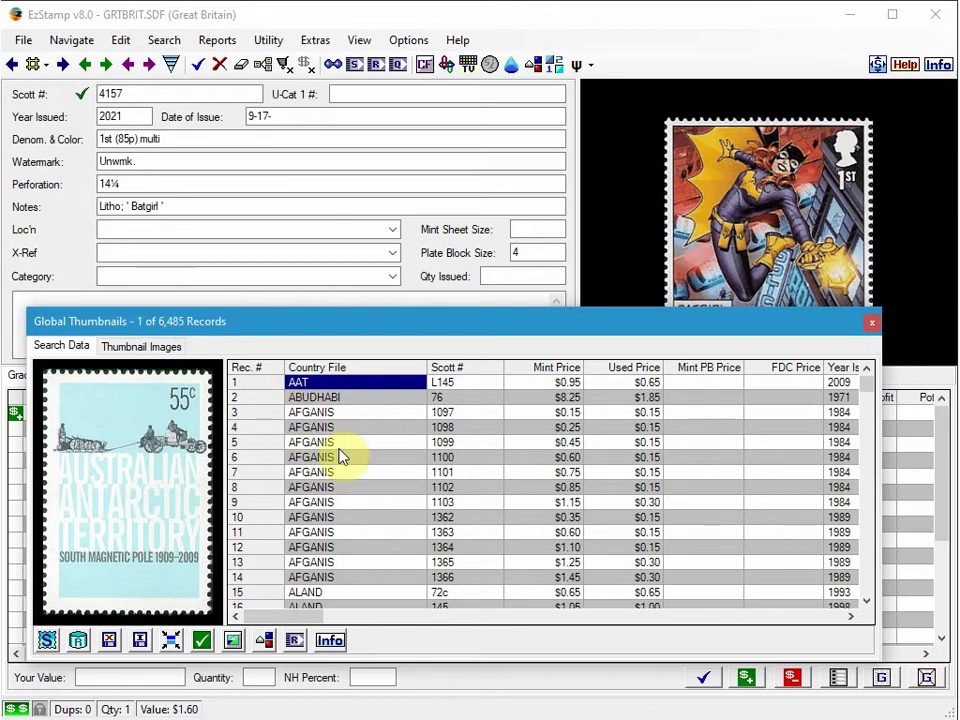
pyautogui.scroll(-13, 353, 456)
# Step: Scroll past the Senegal and Serbia rows and open Seychelles record 4,776 (Scott 583)
pyautogui.scroll(-16, 353, 468)
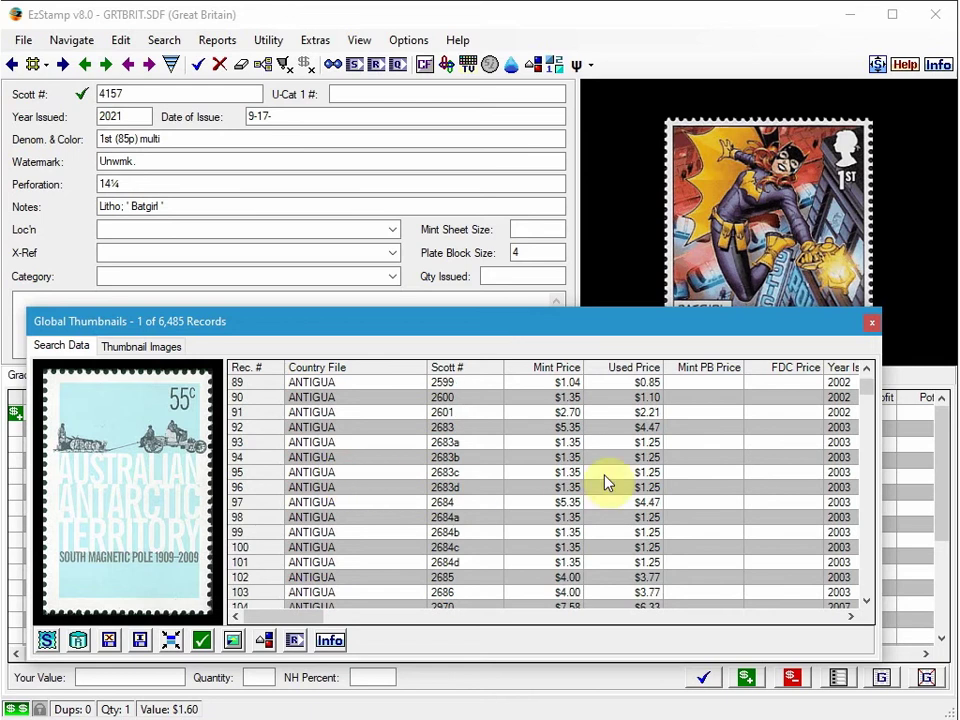
pyautogui.moveTo(867, 385); pyautogui.dragTo(851, 508)
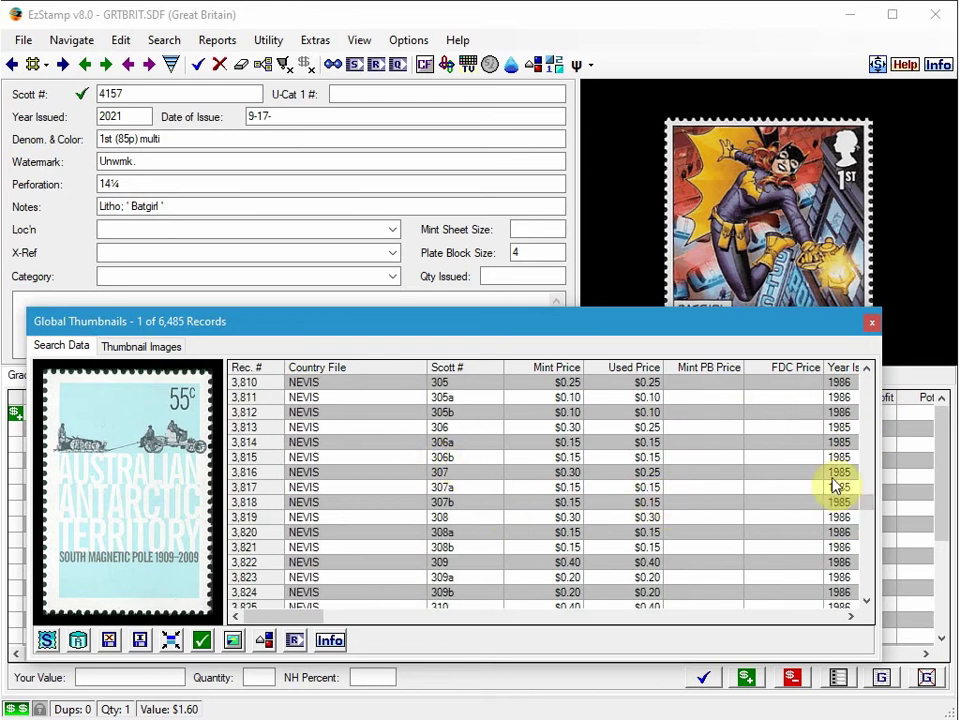
pyautogui.moveTo(868, 505); pyautogui.dragTo(868, 536)
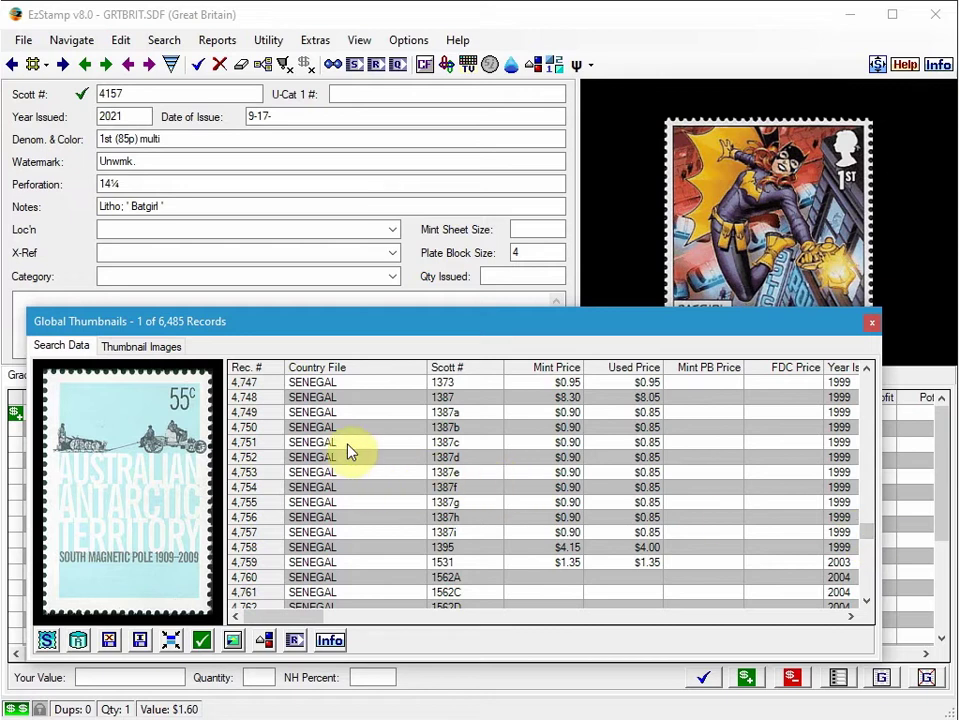
pyautogui.click(313, 398)
pyautogui.click(324, 549)
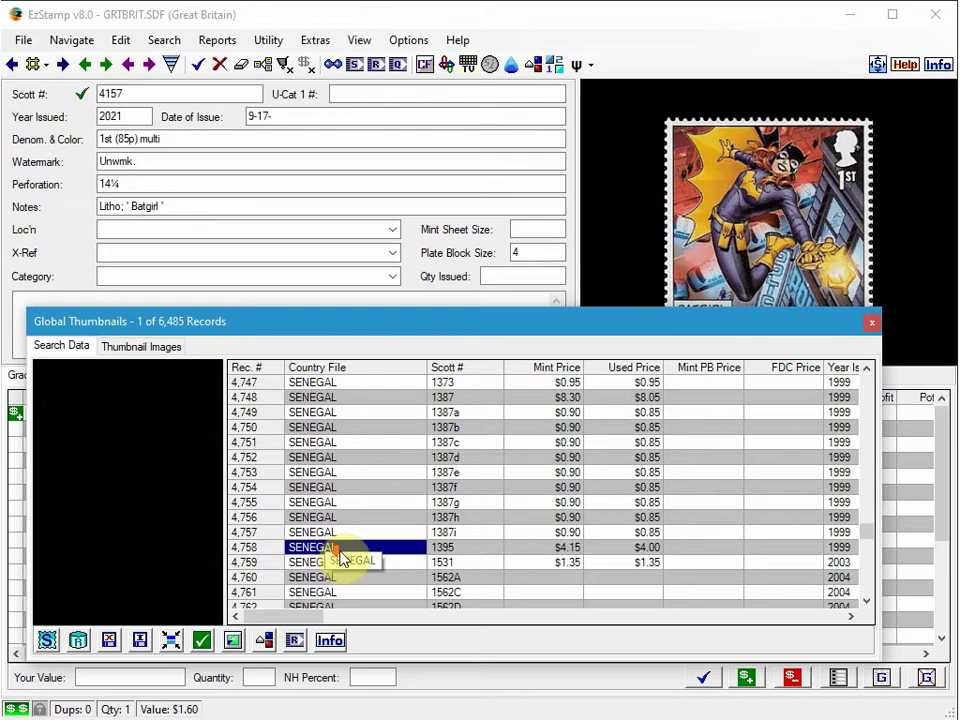
pyautogui.scroll(-3, 332, 561)
pyautogui.click(320, 562)
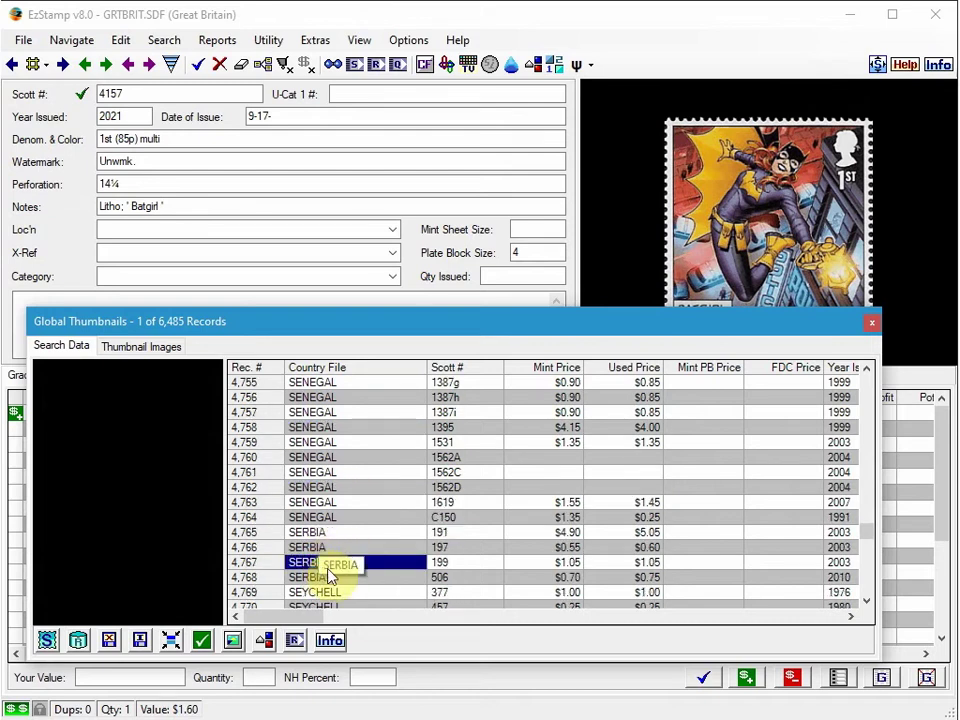
pyautogui.click(315, 607)
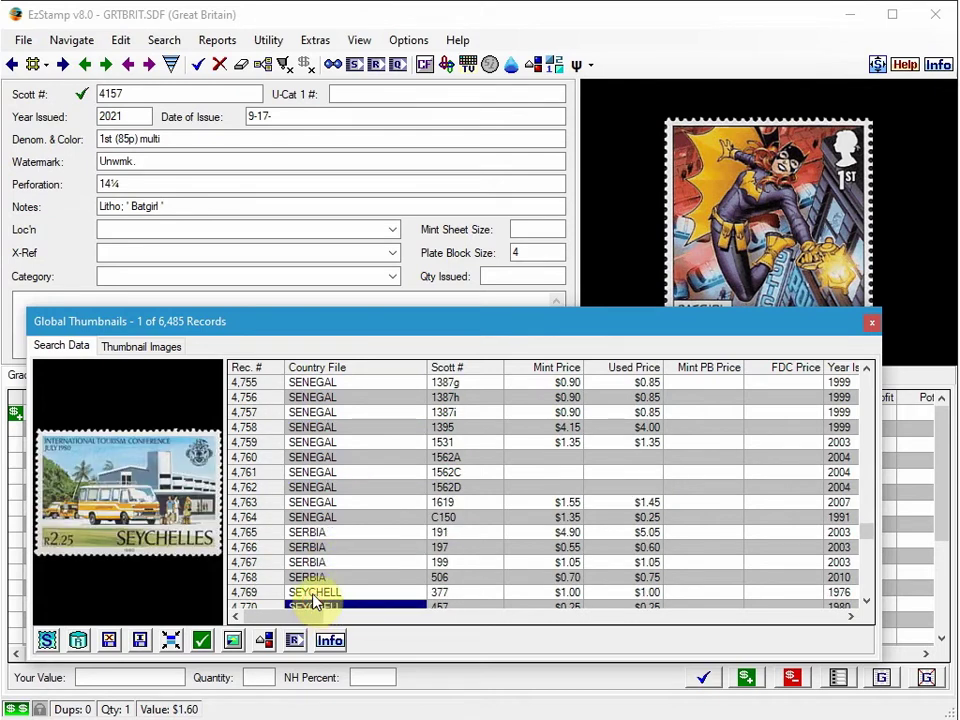
pyautogui.scroll(-4, 340, 585)
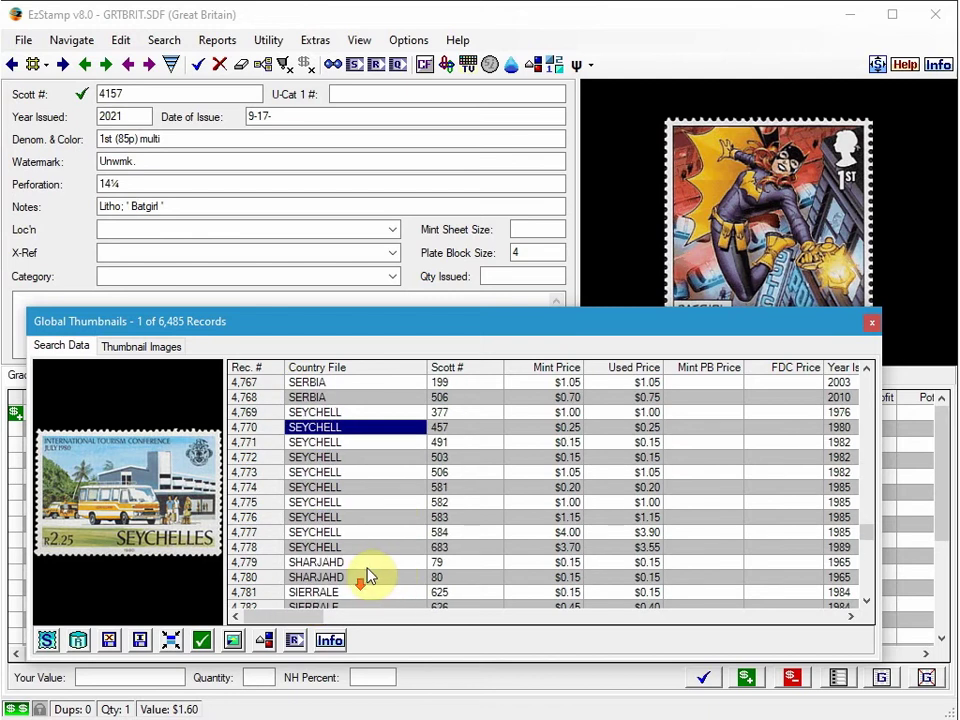
pyautogui.click(315, 517)
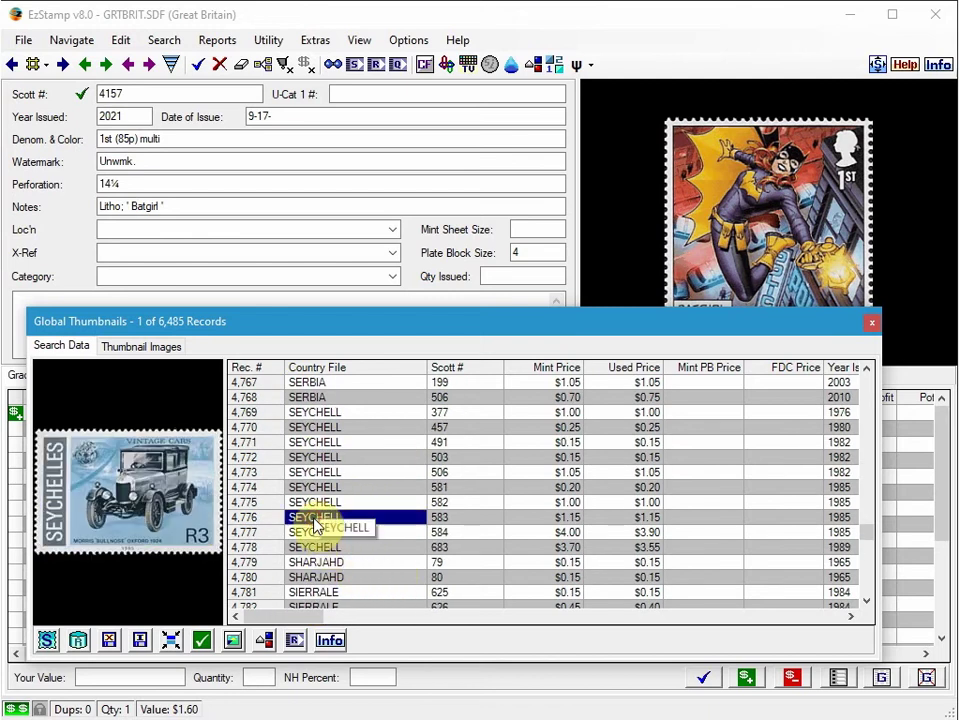
pyautogui.click(55, 648)
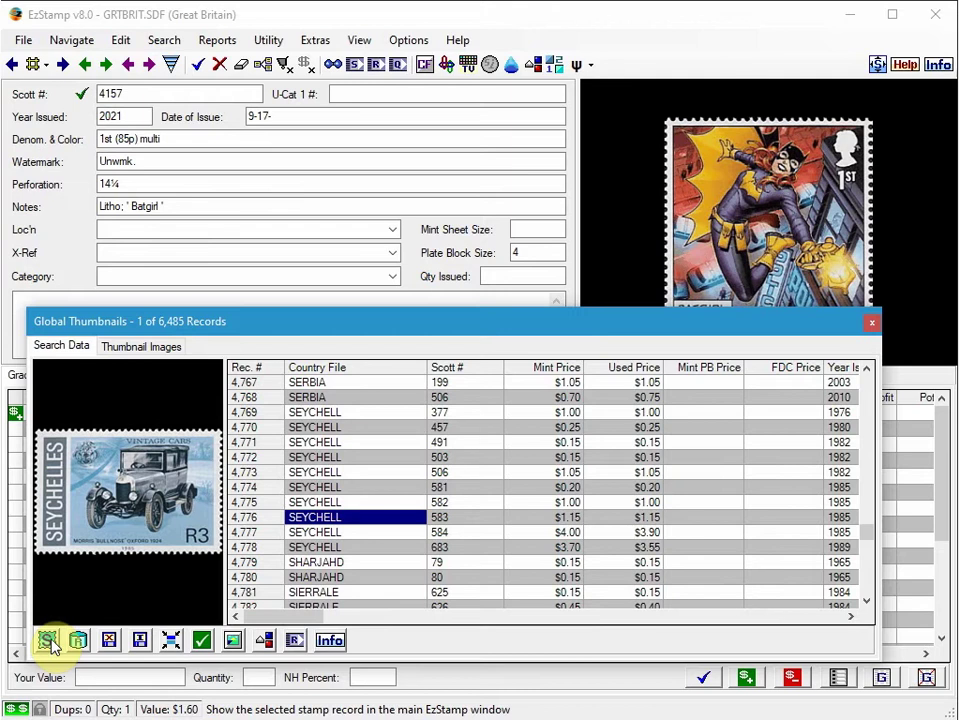
pyautogui.click(48, 640)
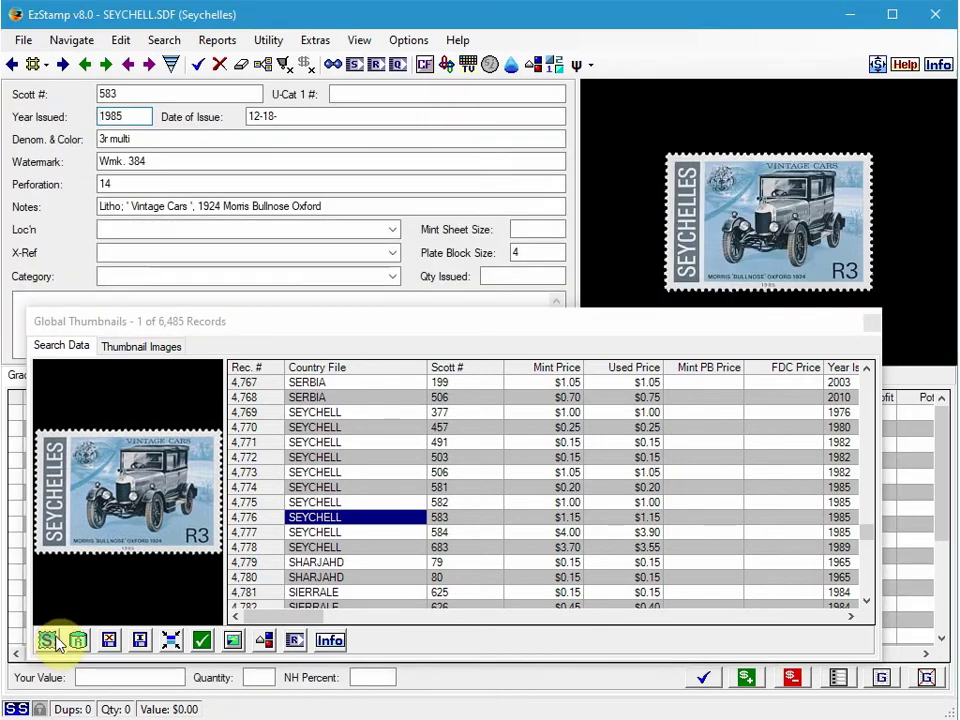
# Step: Save one MNH-VG copy to the Seychelles 583 record
pyautogui.moveTo(721, 322); pyautogui.dragTo(900, 285)
pyautogui.click(199, 478)
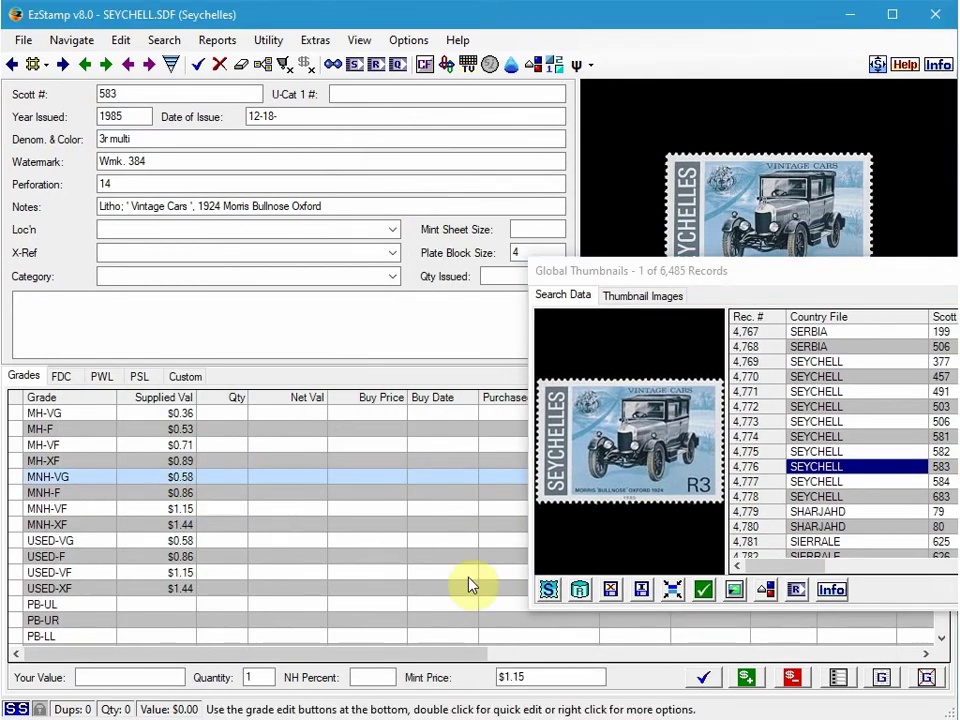
pyautogui.click(705, 680)
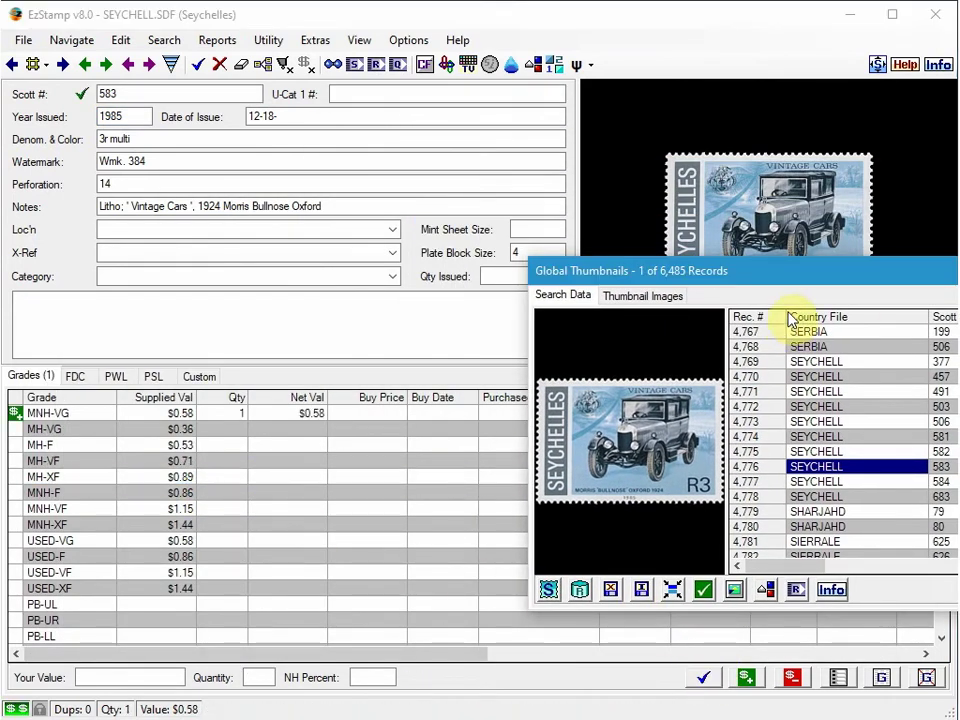
# Step: Widen the Global Thumbnails window and open the Tanzania 1680a Antique Automobiles record
pyautogui.doubleClick(700, 283)
pyautogui.moveTo(347, 317); pyautogui.dragTo(304, 349)
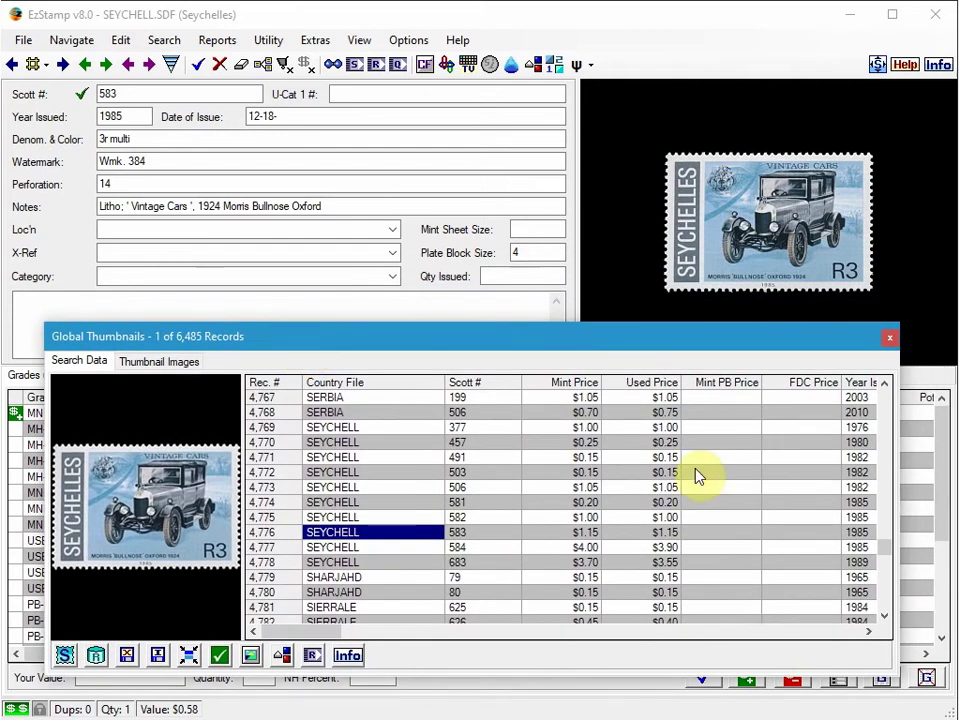
pyautogui.moveTo(887, 549); pyautogui.dragTo(886, 577)
pyautogui.click(328, 487)
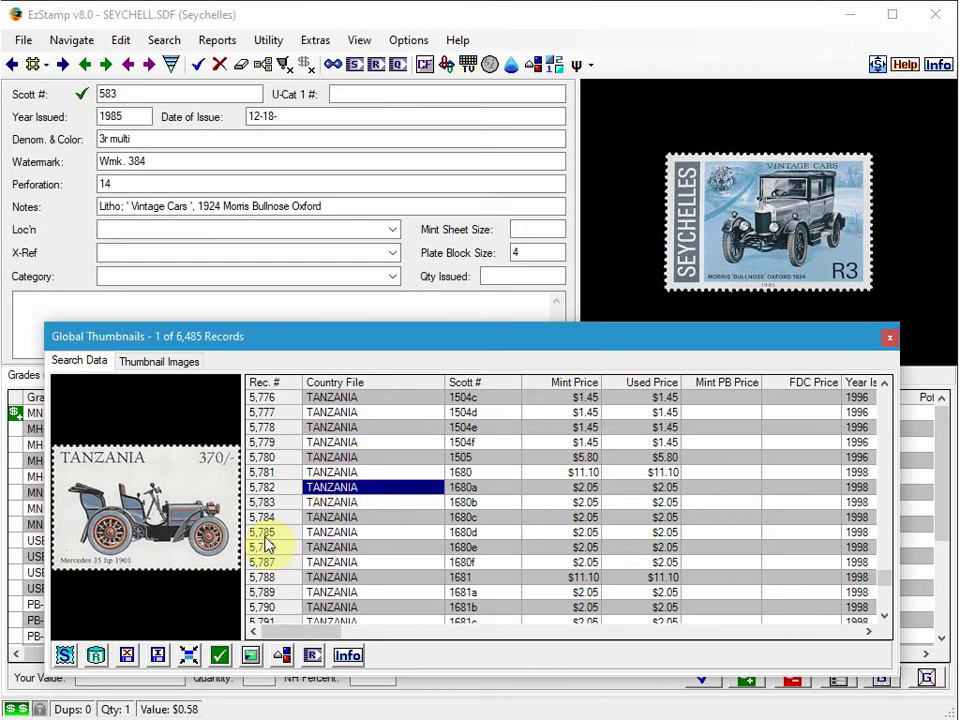
pyautogui.click(64, 655)
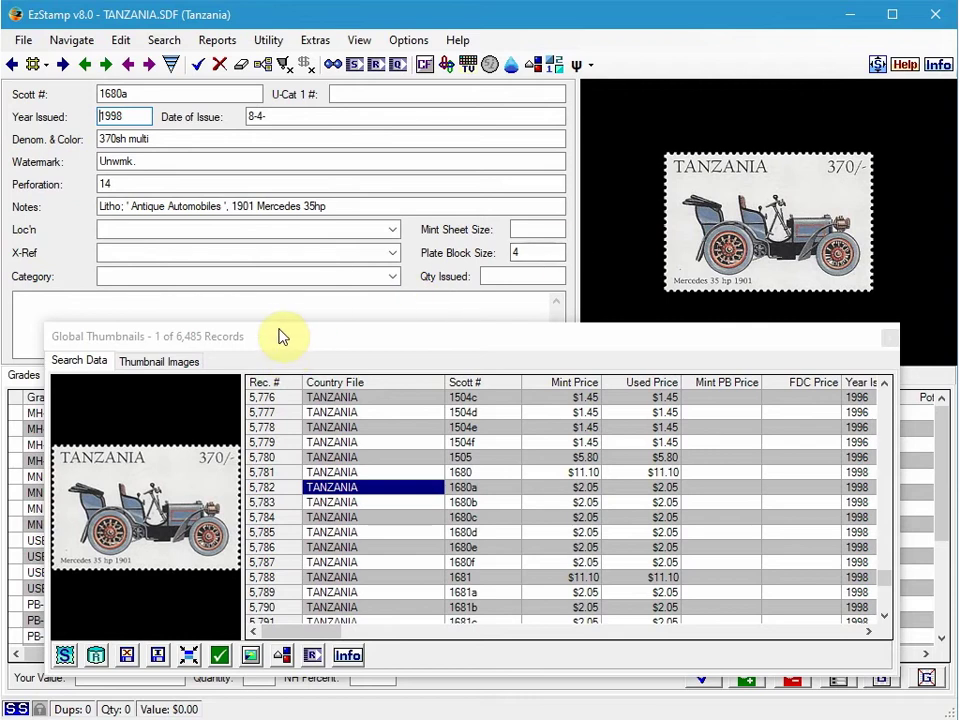
# Step: Save one MNH-VG copy of Tanzania 1680a to inventory
pyautogui.moveTo(272, 338); pyautogui.dragTo(571, 333)
pyautogui.click(161, 476)
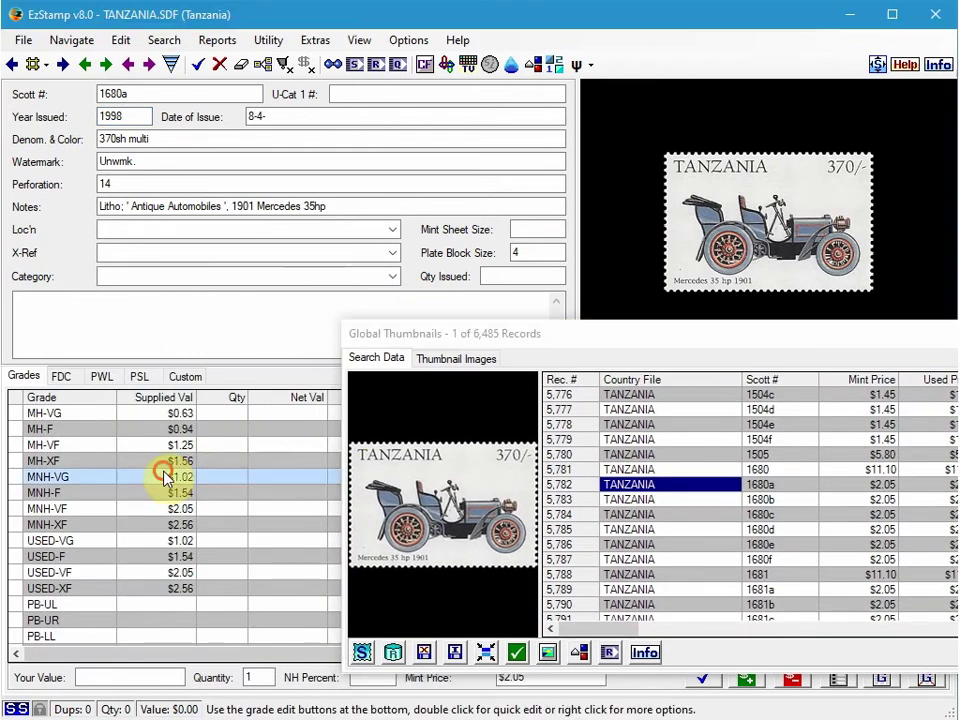
pyautogui.click(705, 680)
pyautogui.click(707, 679)
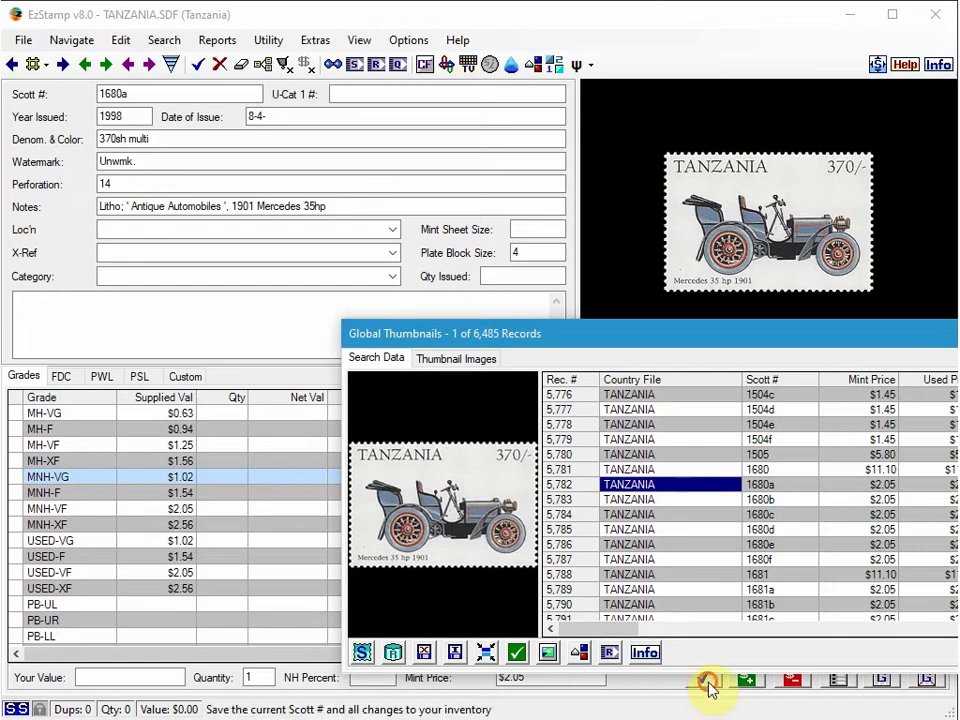
pyautogui.moveTo(674, 335); pyautogui.dragTo(399, 257)
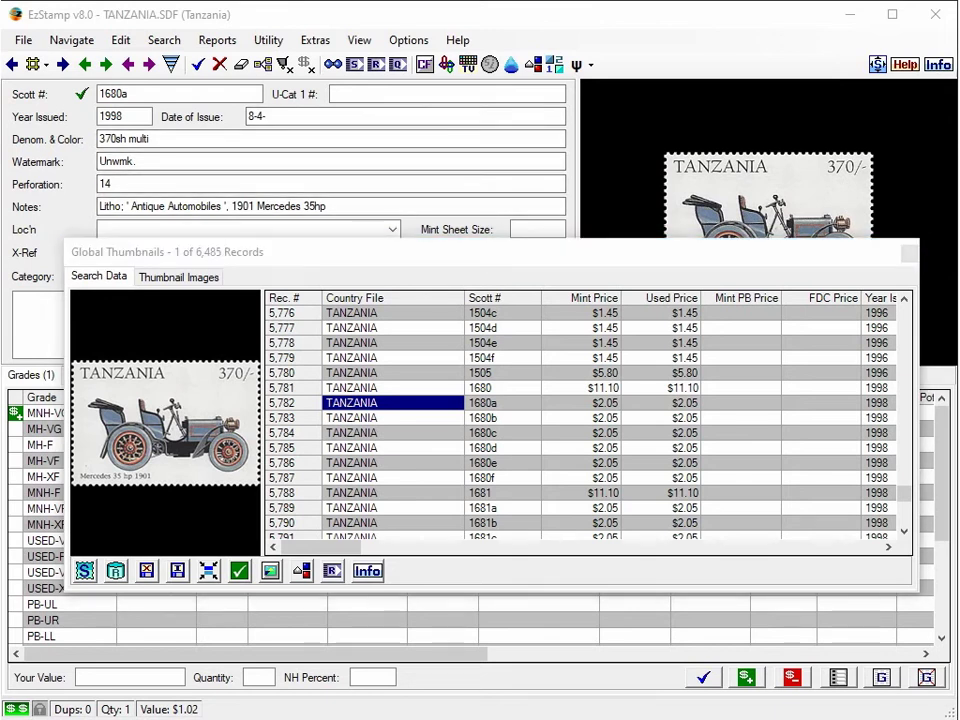
pyautogui.click(162, 280)
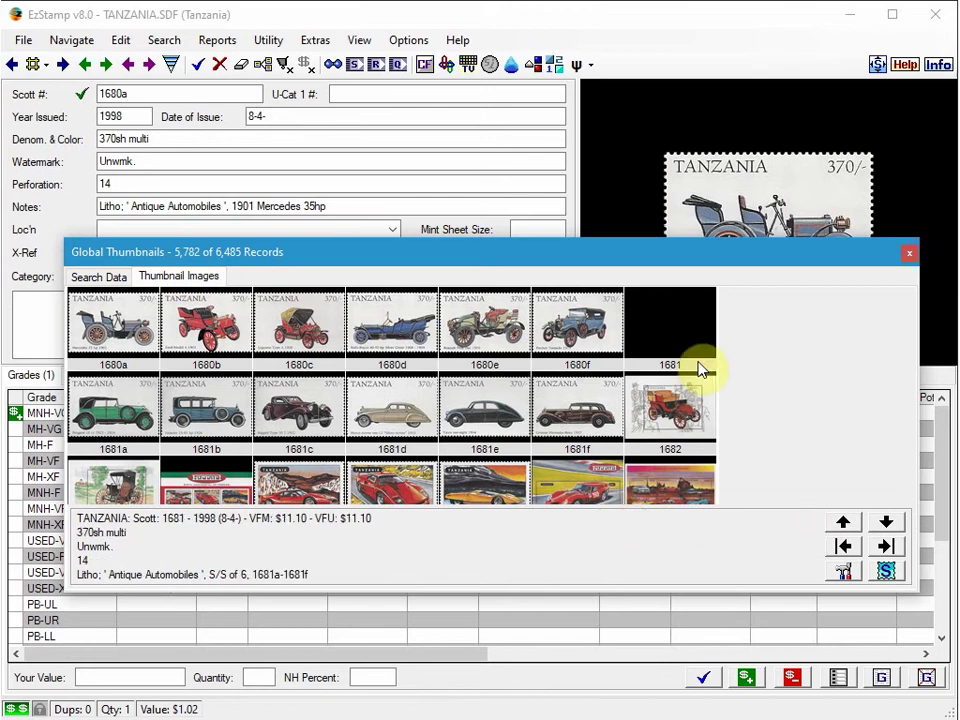
# Step: Page through the thumbnails to Tanzania 1959 Ferrari Mythos sheet, then return to Search Data
pyautogui.click(889, 526)
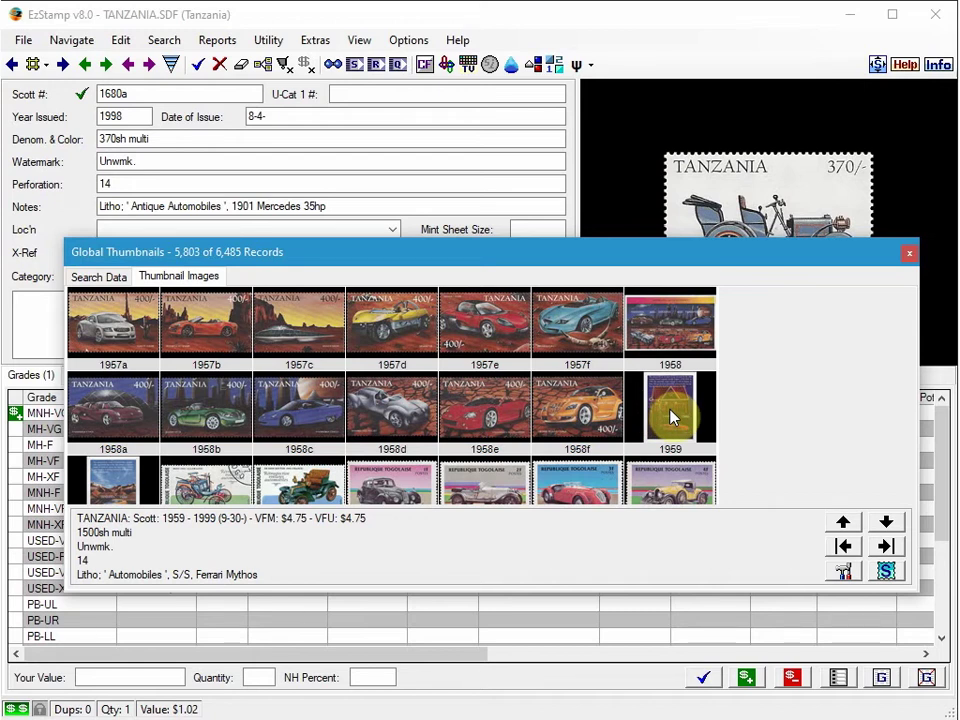
pyautogui.click(672, 418)
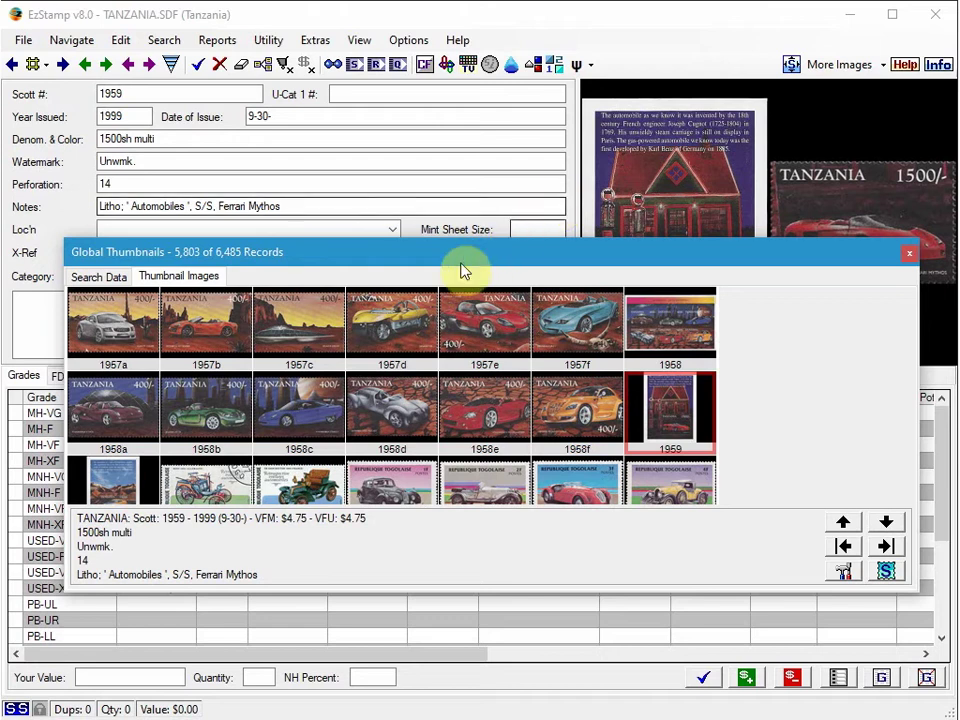
pyautogui.click(116, 279)
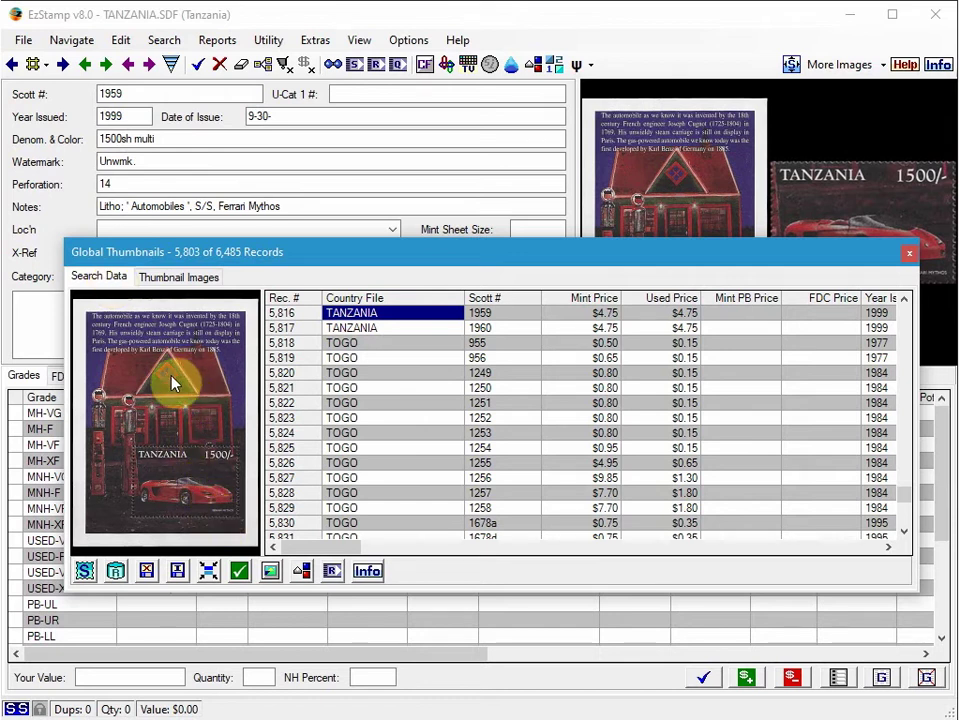
pyautogui.click(271, 572)
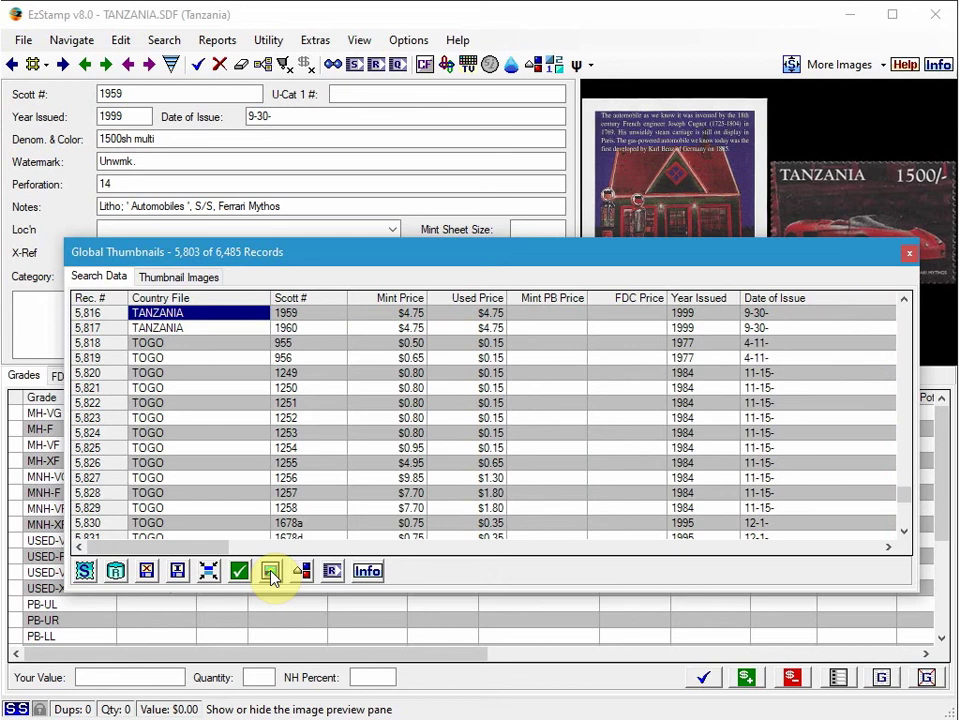
pyautogui.click(271, 574)
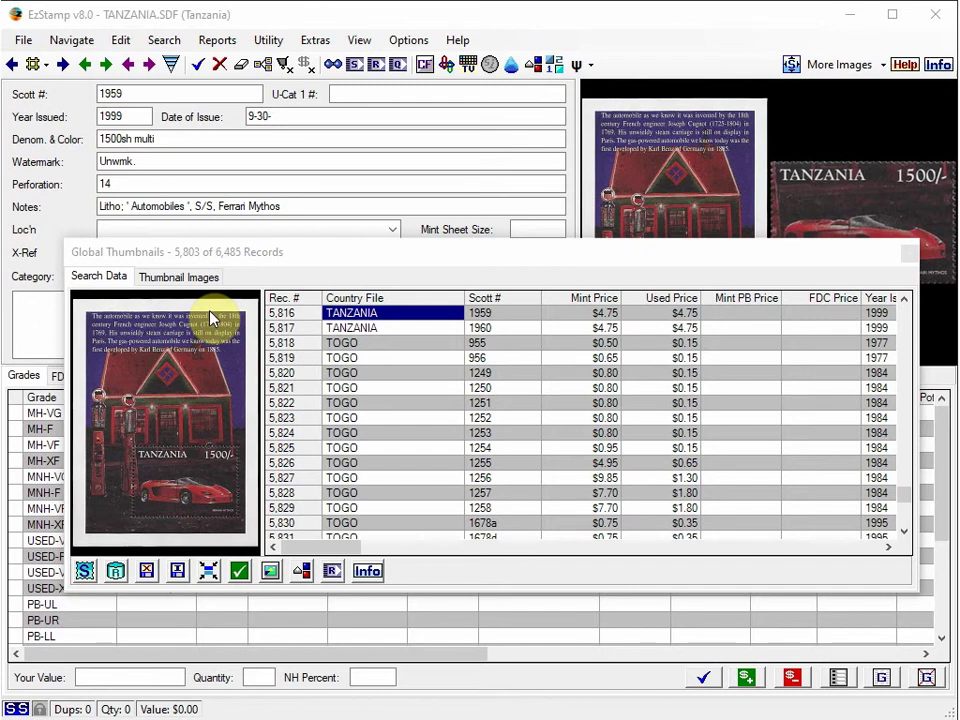
pyautogui.click(179, 574)
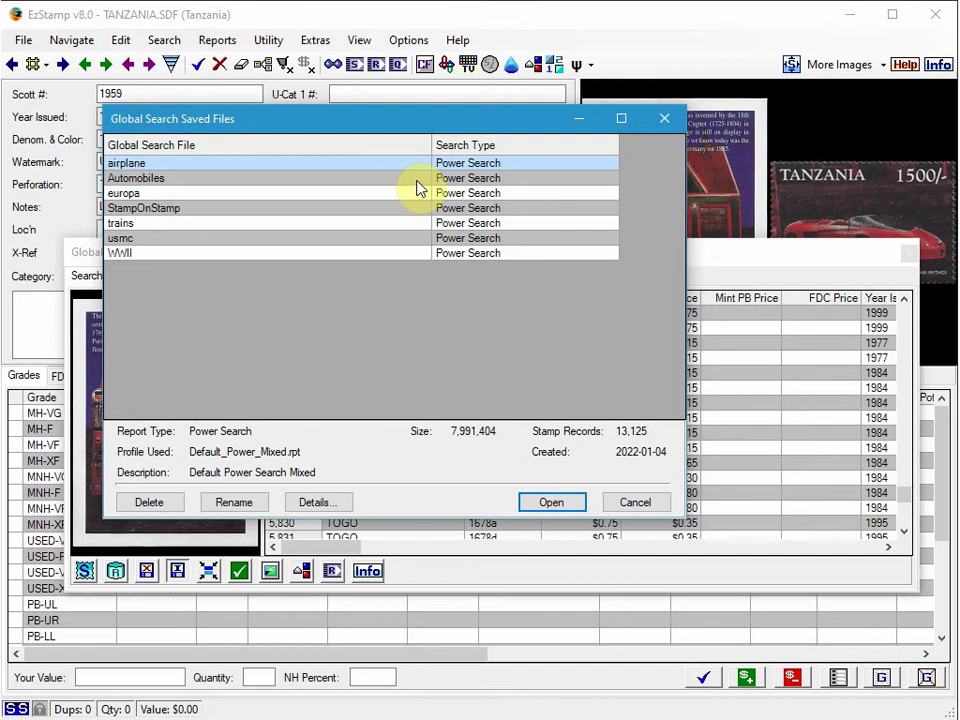
# Step: Open the saved WWII global search, listing 3,030 records
pyautogui.click(133, 256)
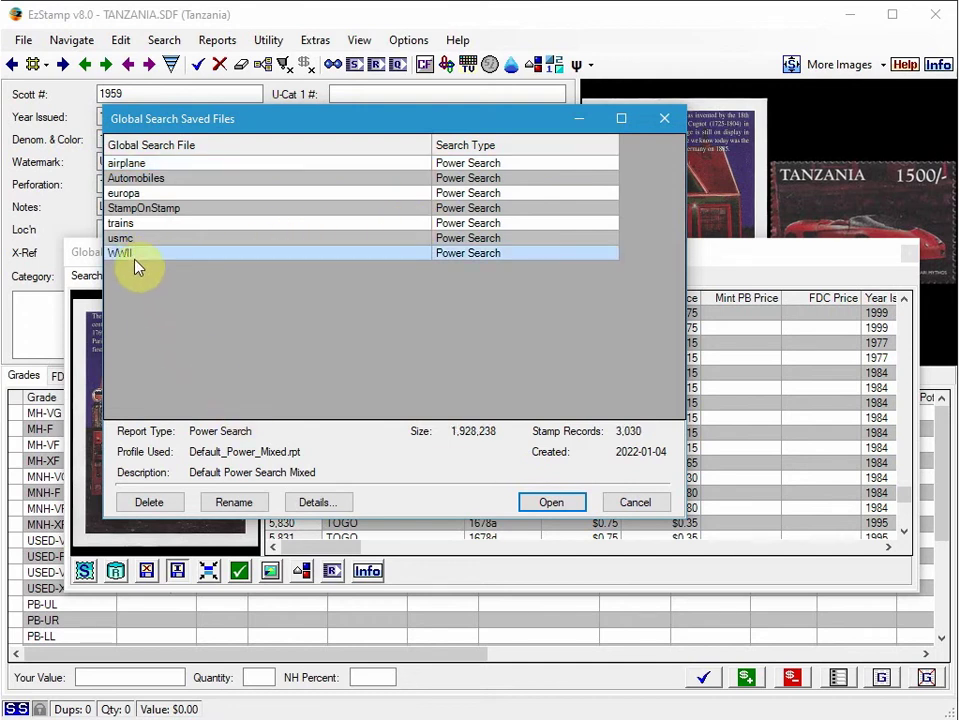
pyautogui.click(533, 504)
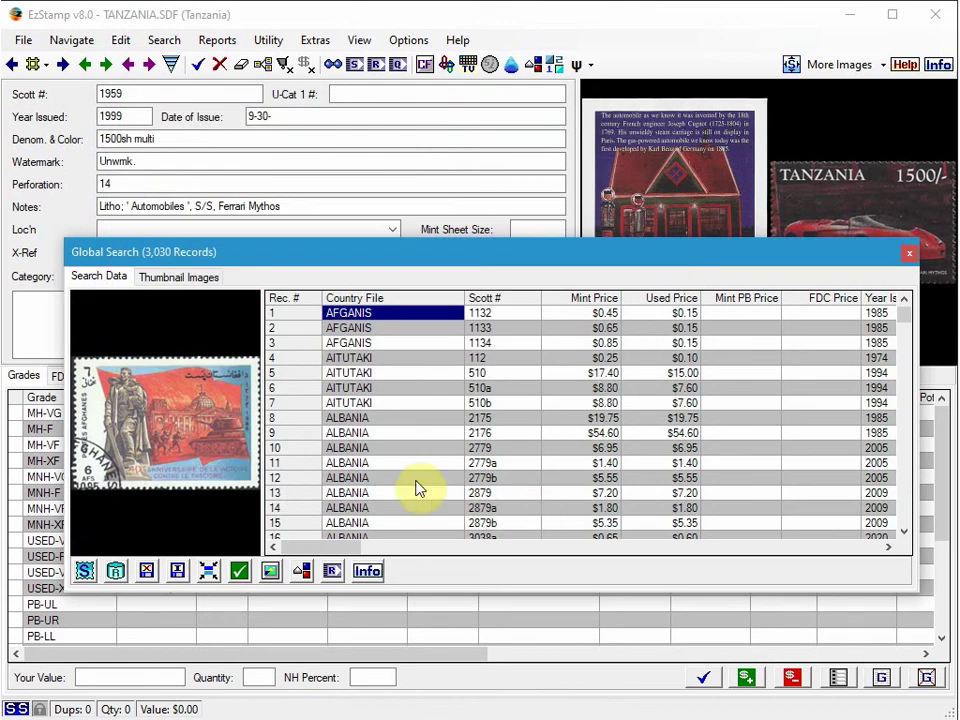
# Step: Select Alderney 675a in the WWII results and show it in the main record form
pyautogui.scroll(-7, 377, 480)
pyautogui.click(374, 466)
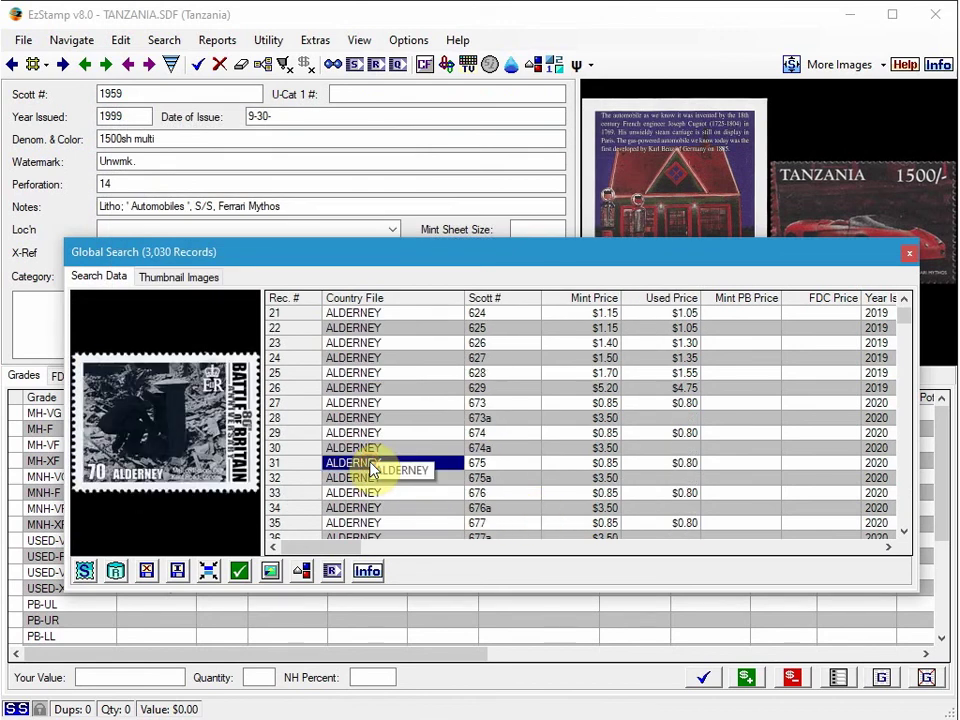
pyautogui.click(350, 483)
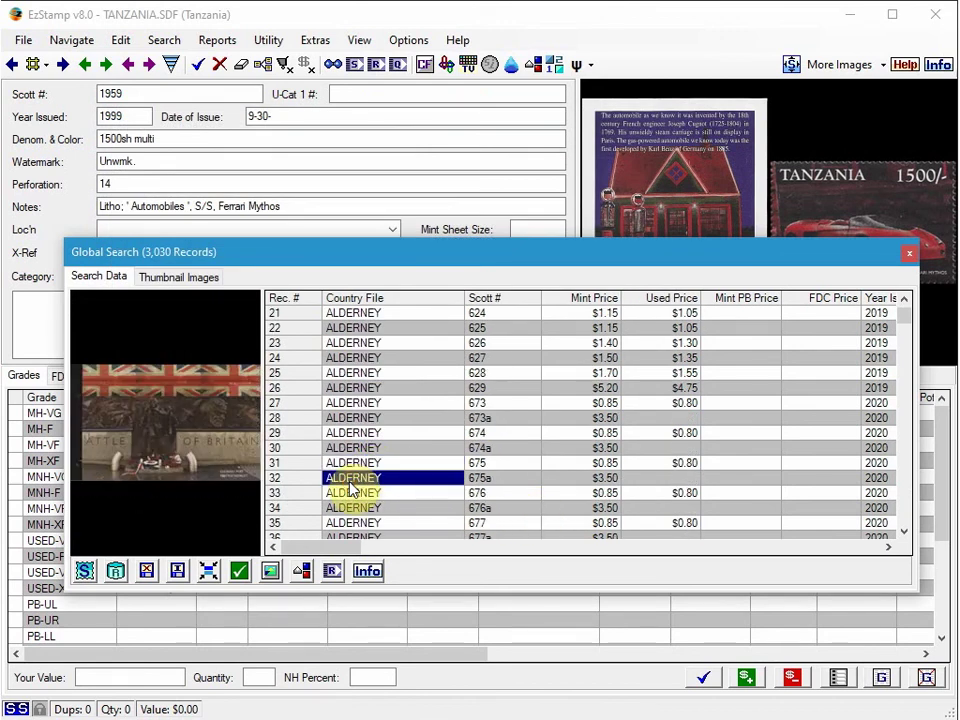
pyautogui.click(85, 572)
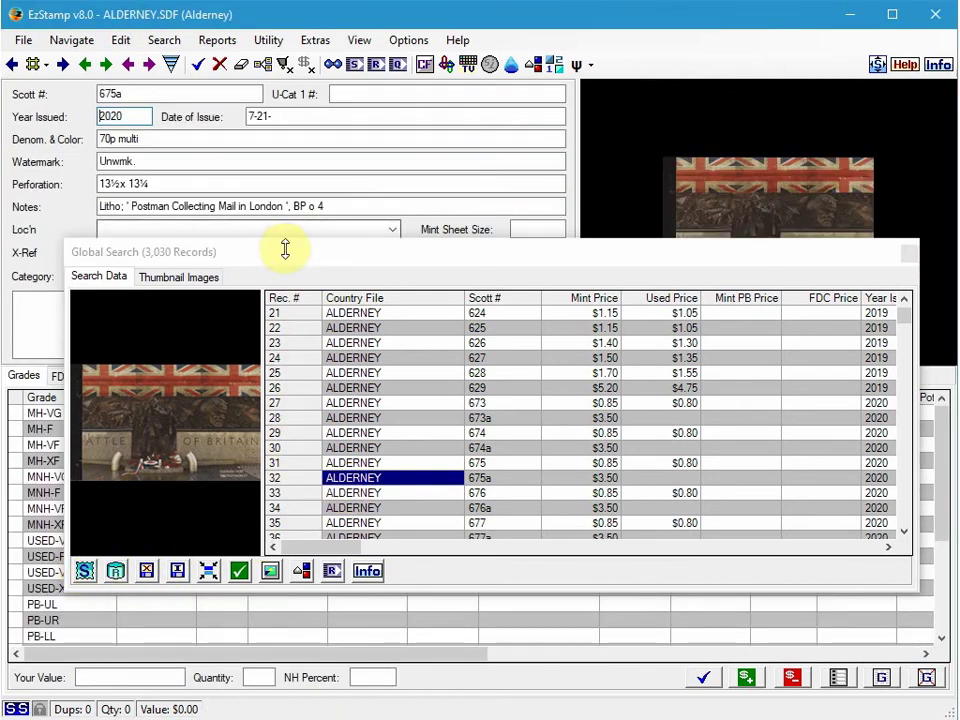
# Step: Save one MNH-VG copy of 675a at $1.75 and close the Global Search window
pyautogui.moveTo(285, 250); pyautogui.dragTo(432, 238)
pyautogui.click(186, 484)
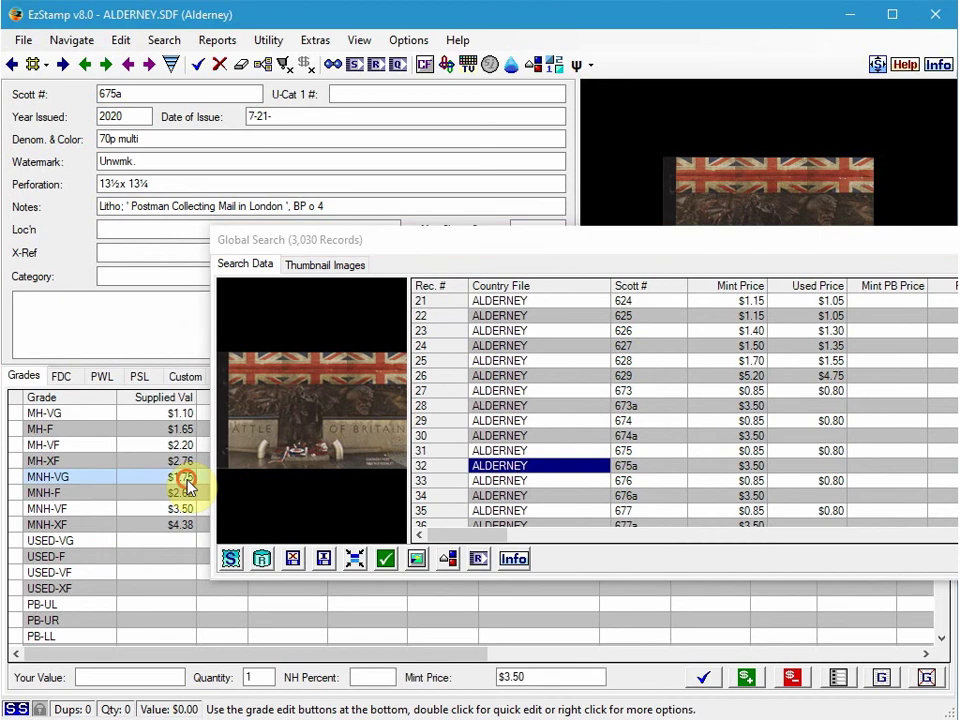
pyautogui.click(705, 678)
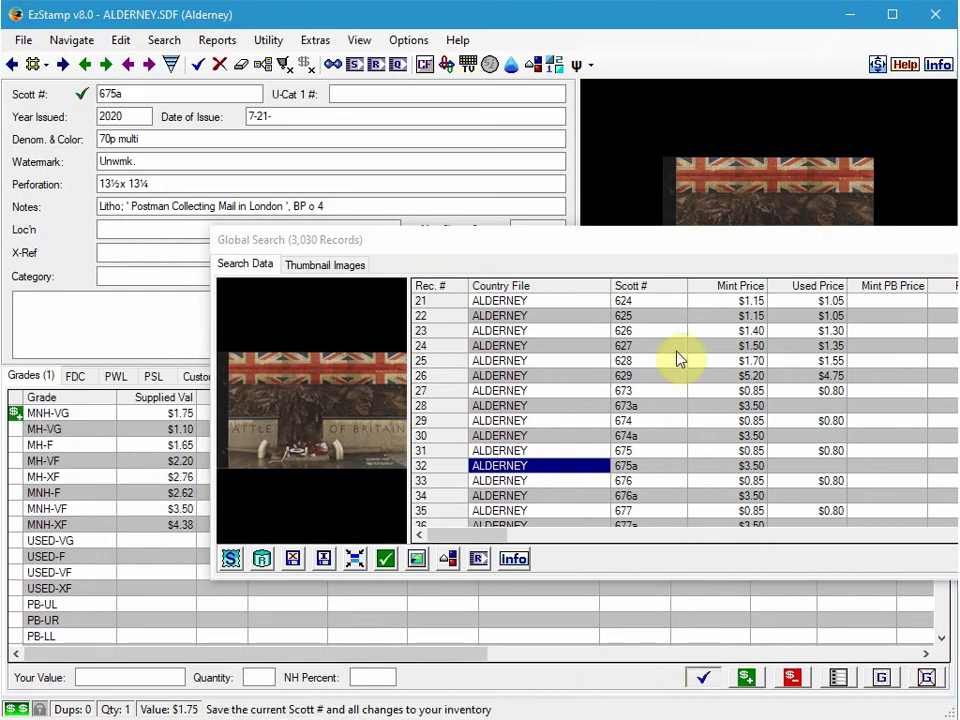
pyautogui.moveTo(659, 248); pyautogui.dragTo(499, 260)
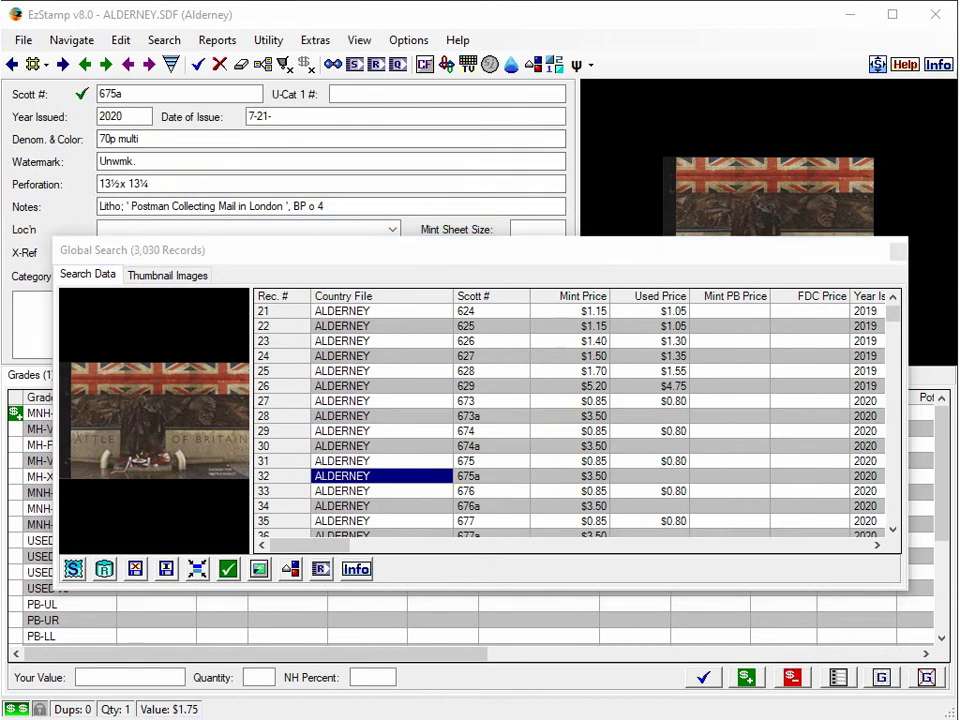
pyautogui.click(893, 260)
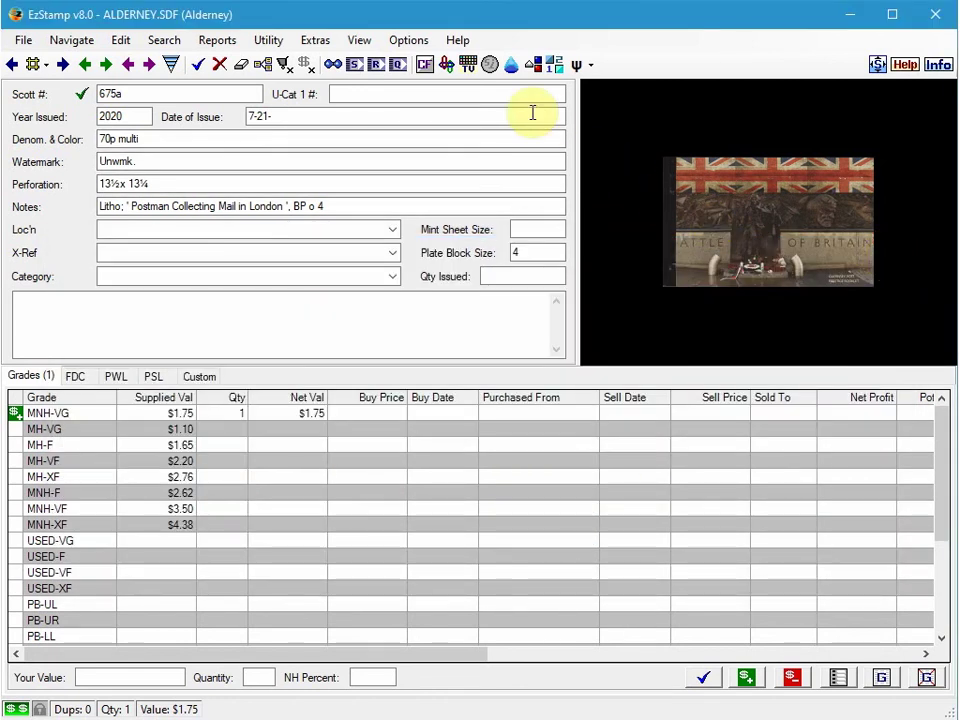
pyautogui.click(409, 41)
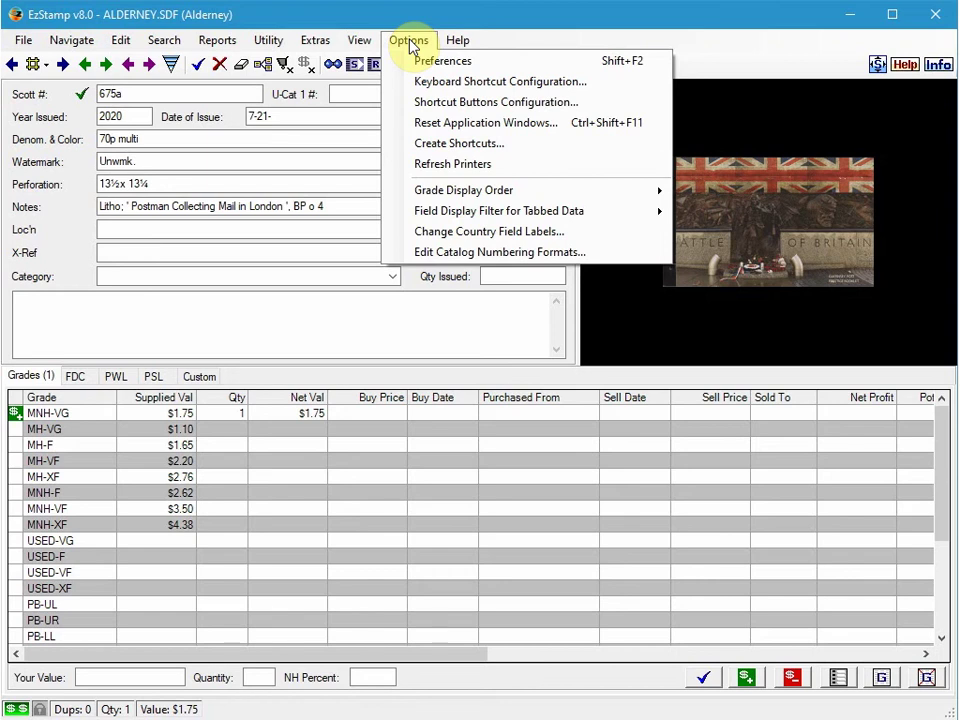
pyautogui.click(378, 45)
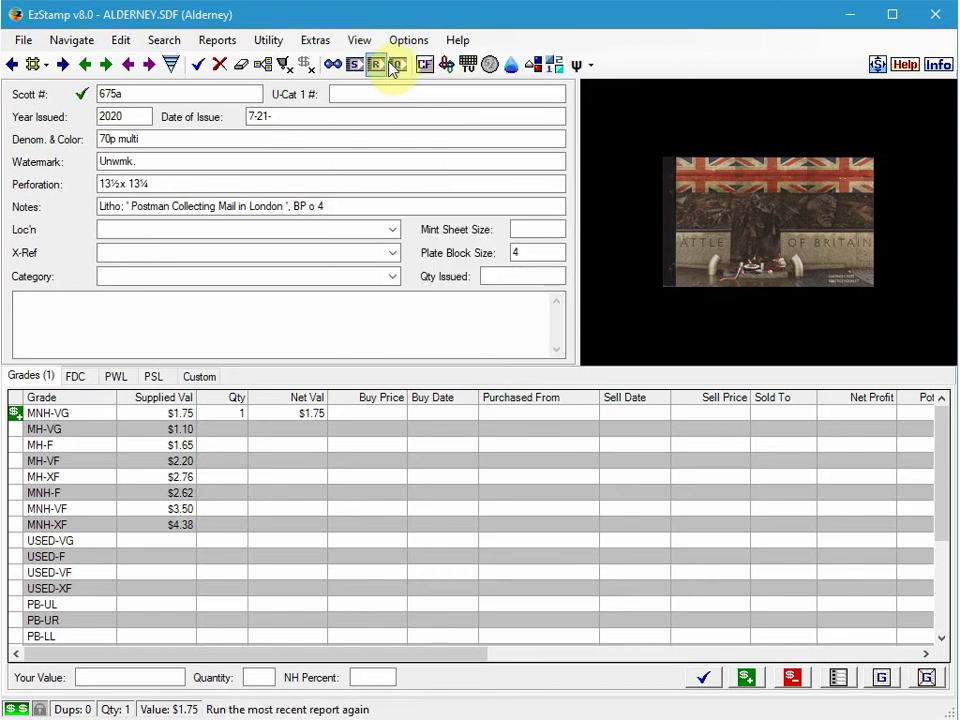
pyautogui.click(360, 45)
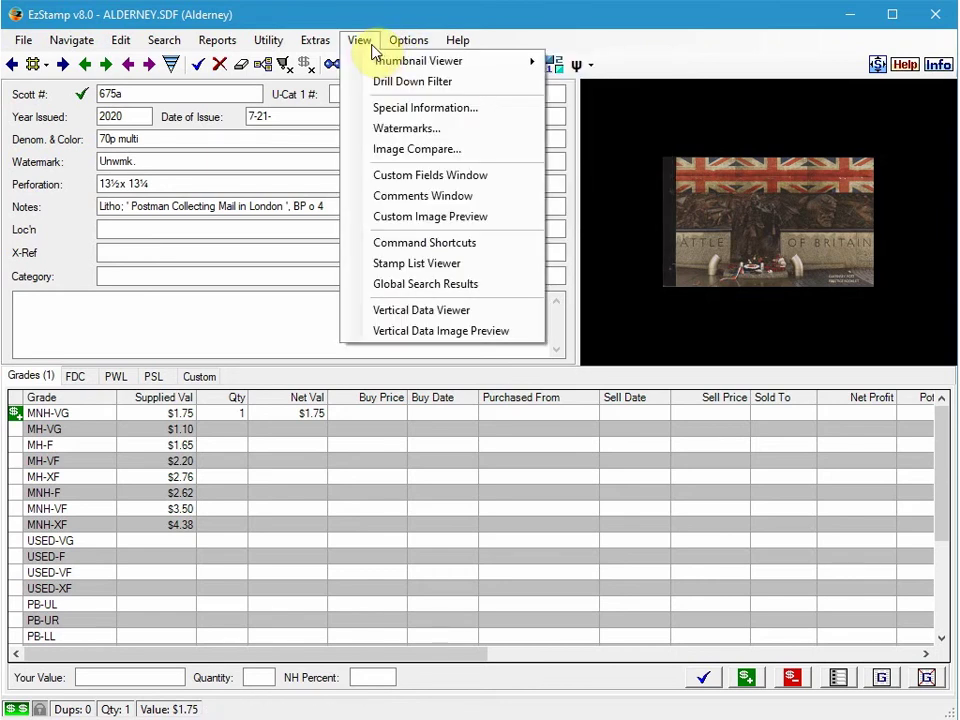
pyautogui.click(435, 290)
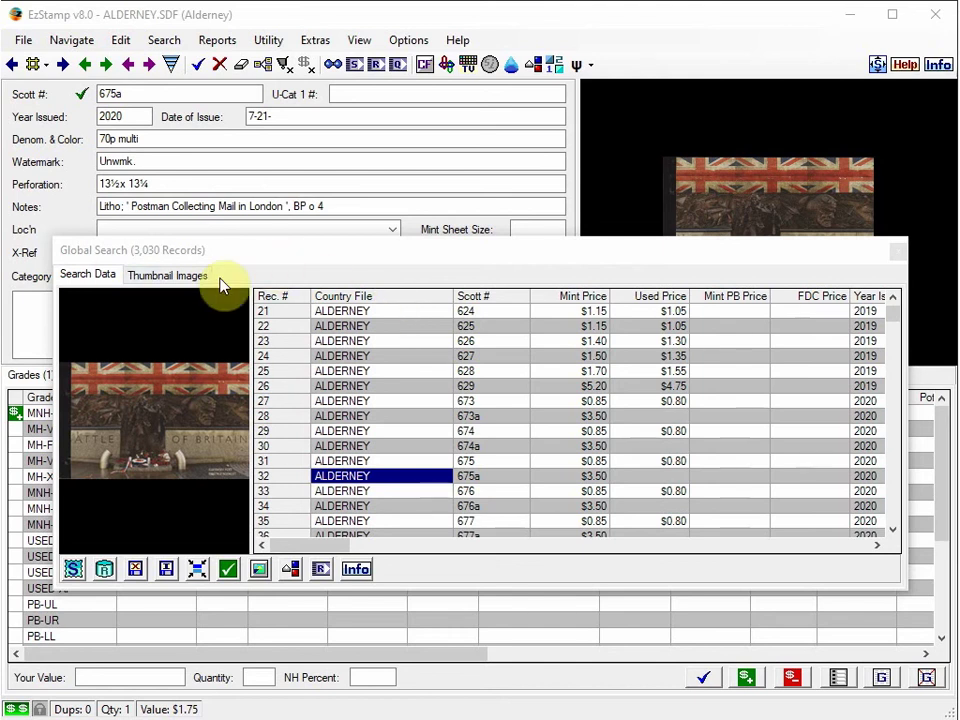
pyautogui.click(899, 254)
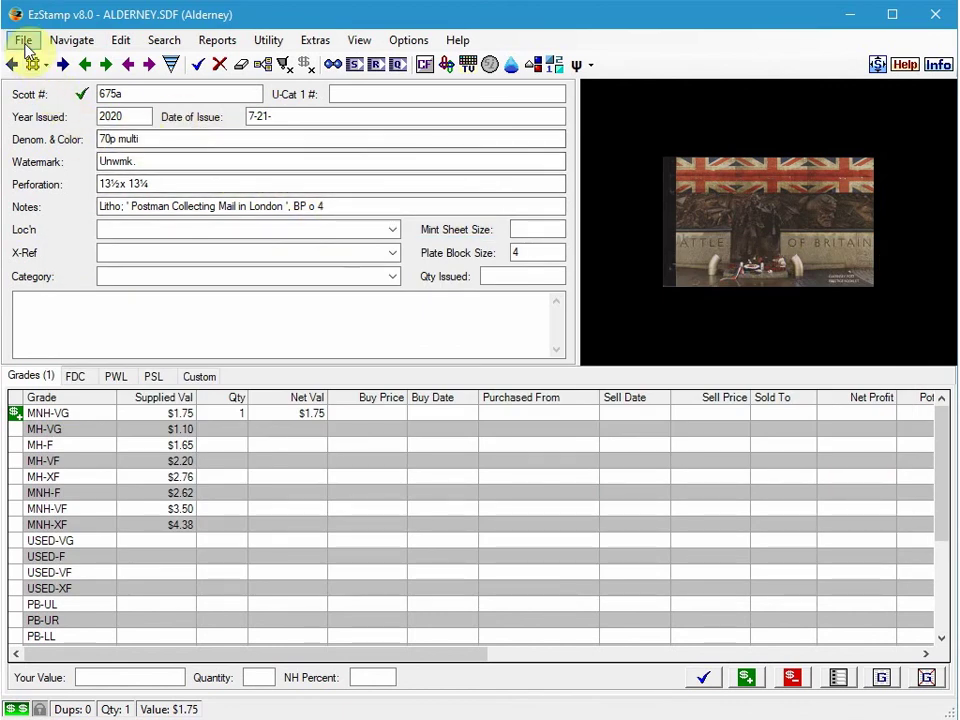
pyautogui.click(23, 40)
# Step: Open the Australia file and drill-down filter Keyword/Notes for 'ships', finding 109 matches
pyautogui.moveTo(86, 106)
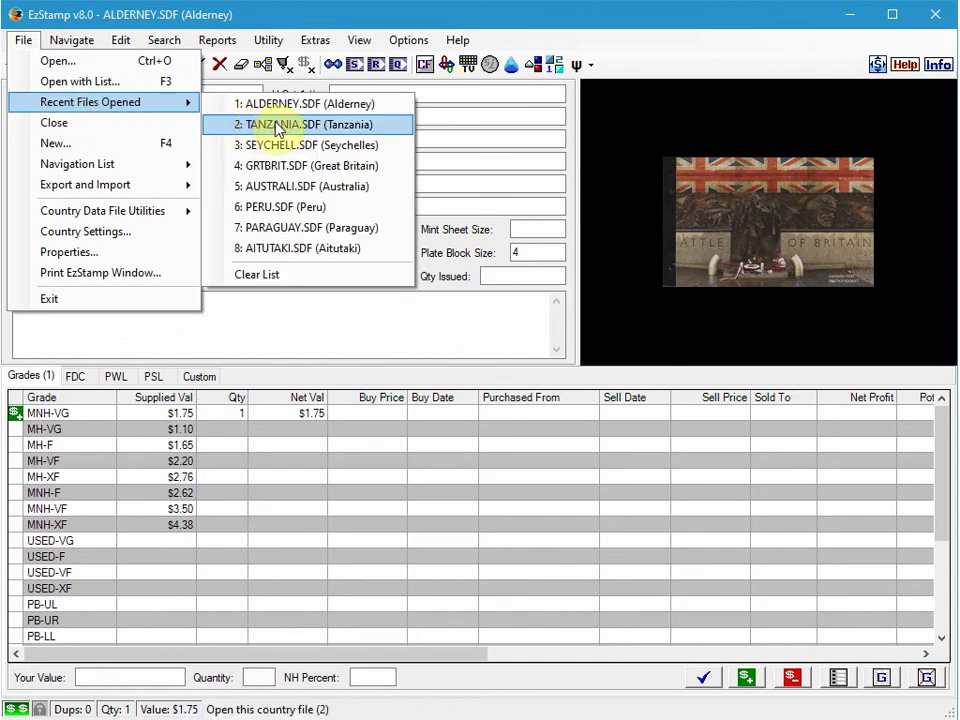
pyautogui.click(287, 187)
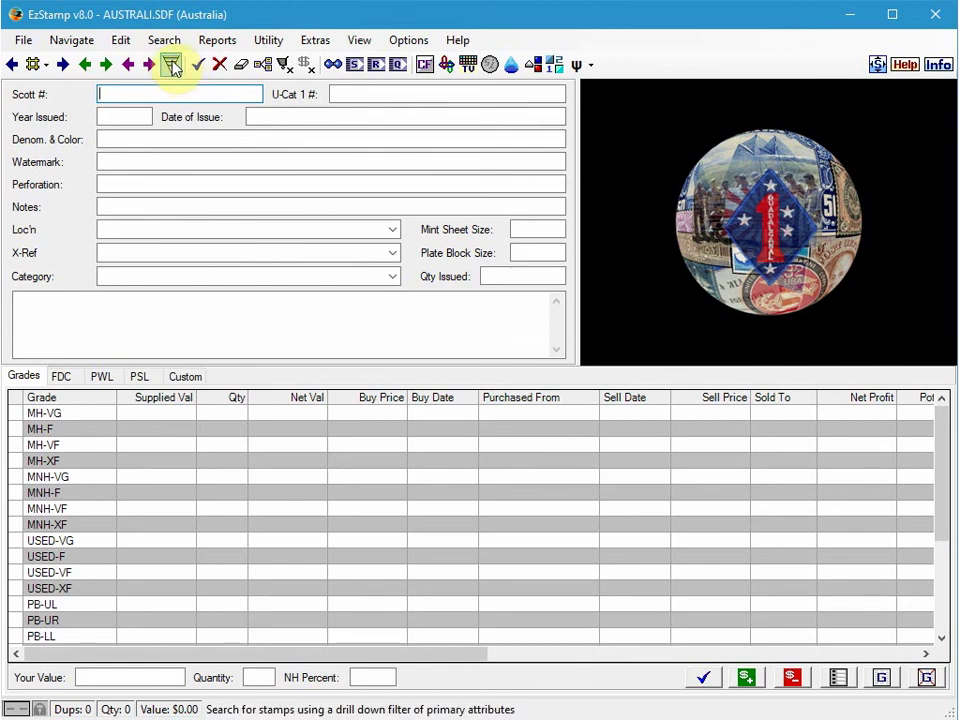
pyautogui.click(172, 66)
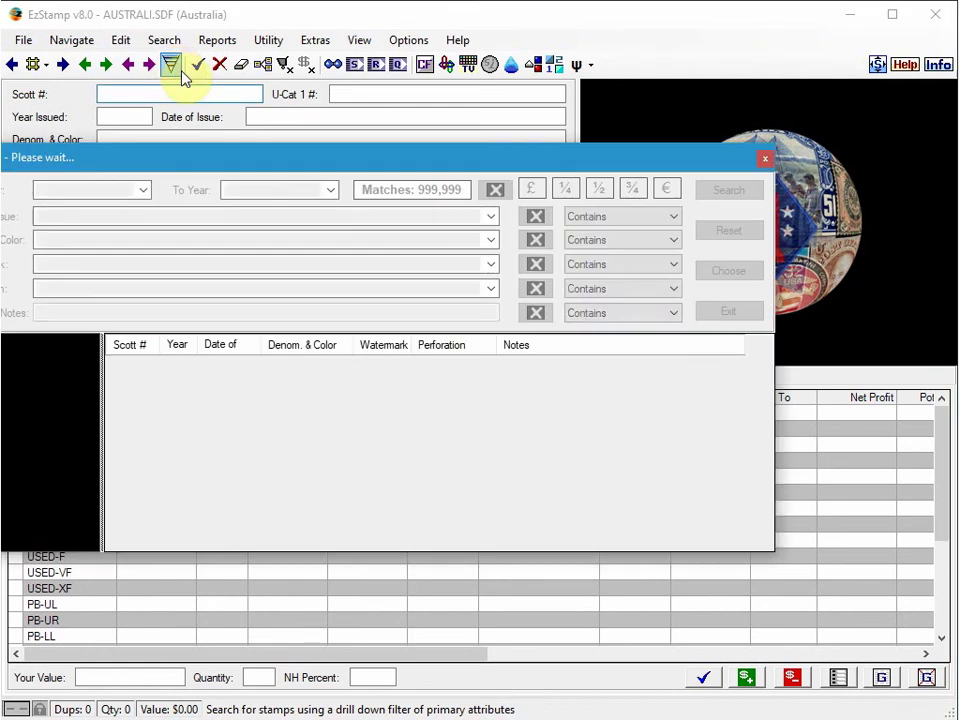
pyautogui.moveTo(205, 165); pyautogui.dragTo(300, 186)
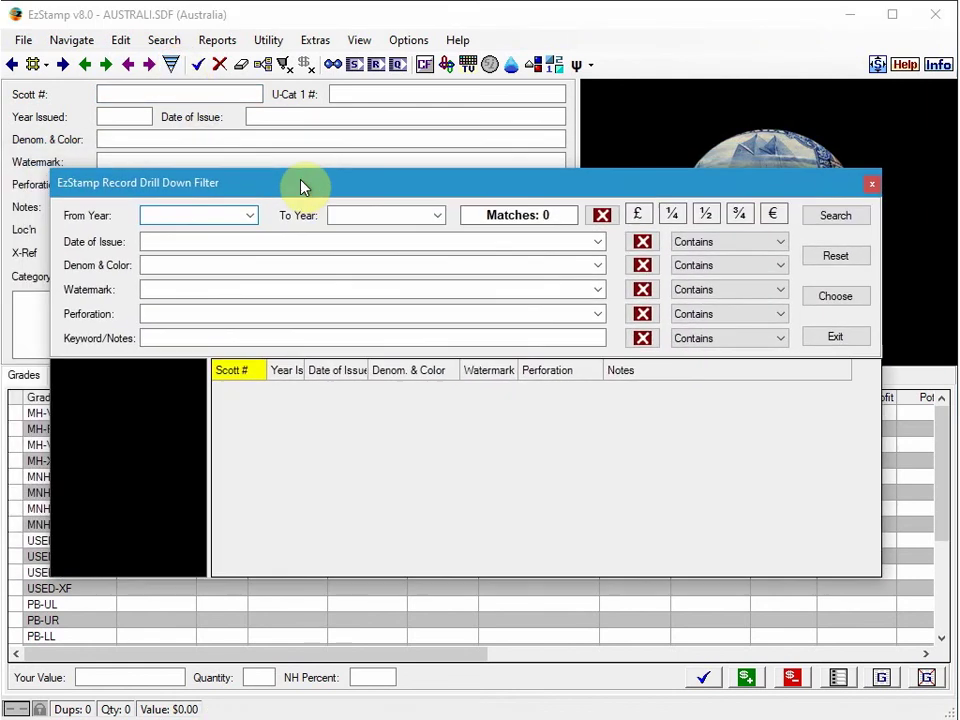
pyautogui.click(186, 340)
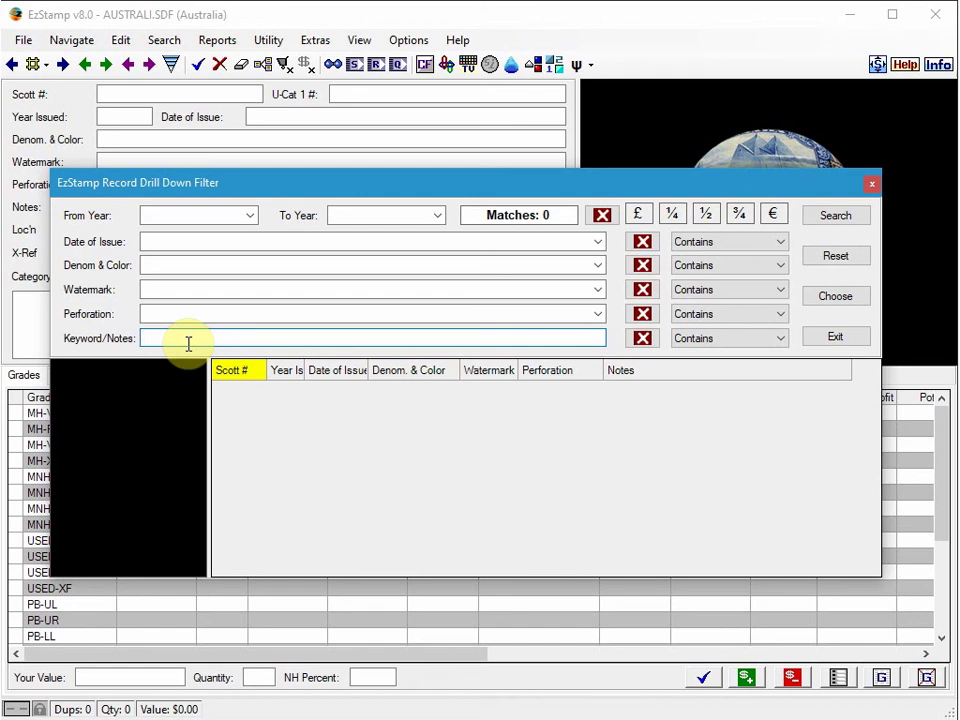
pyautogui.write('ships')
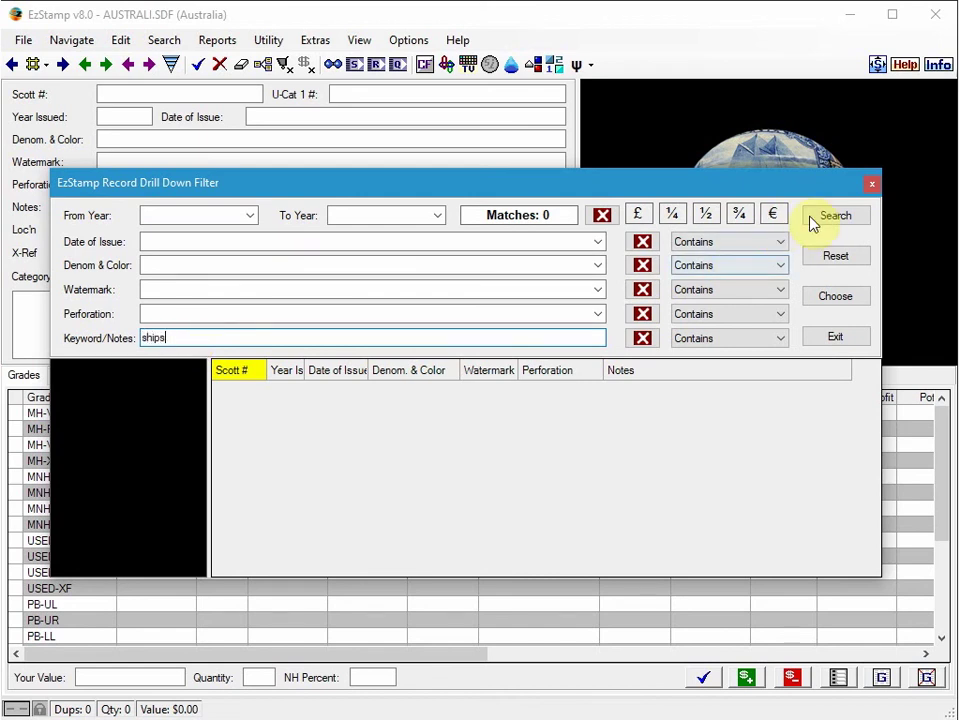
pyautogui.click(828, 220)
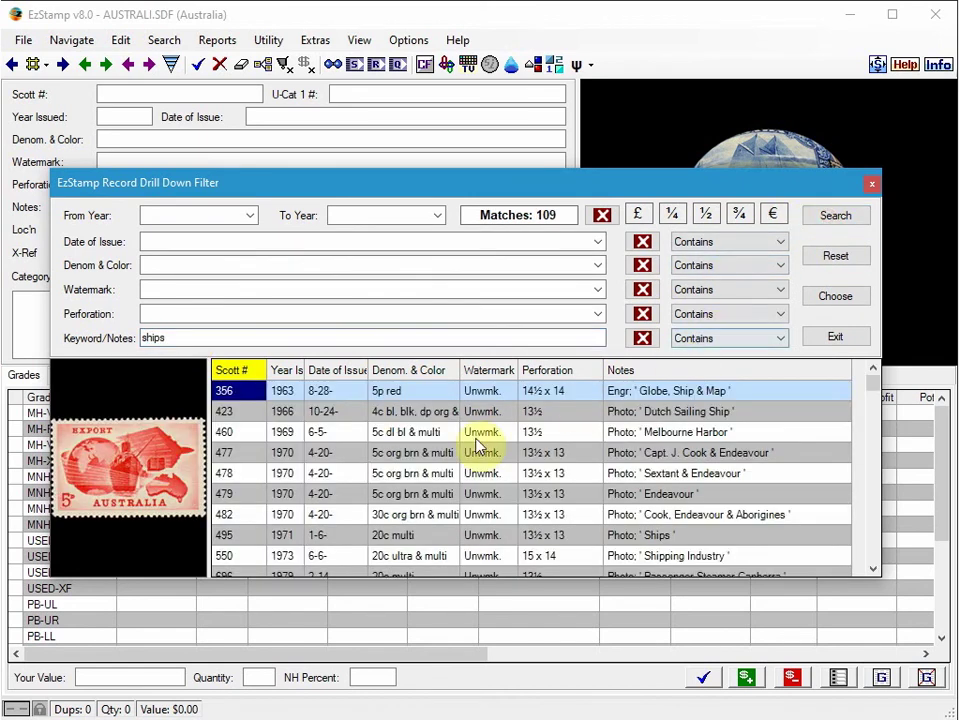
# Step: Load Scott 974, the 1986 33c Sailing Ship Buffalo, from the matches
pyautogui.click(284, 494)
pyautogui.scroll(-3, 286, 494)
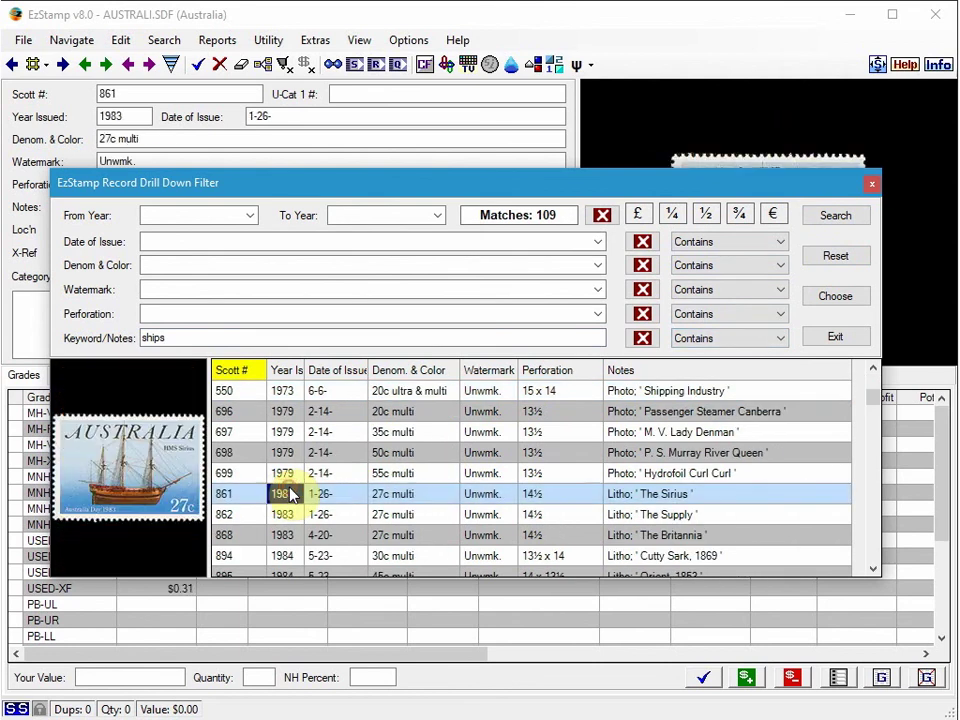
pyautogui.scroll(-3, 288, 494)
pyautogui.click(287, 494)
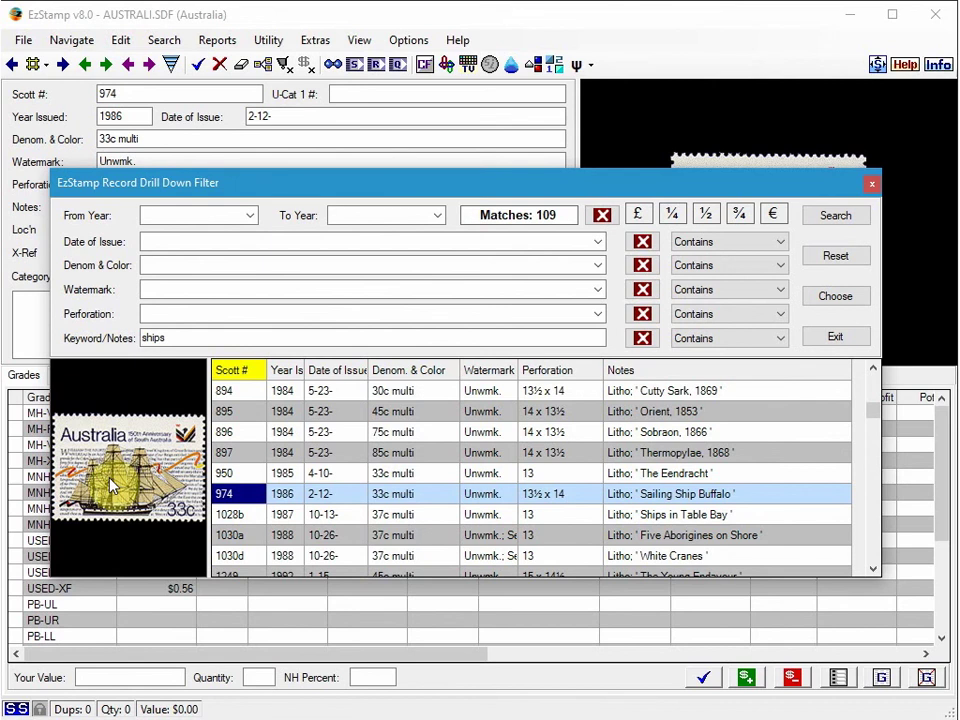
pyautogui.doubleClick(226, 497)
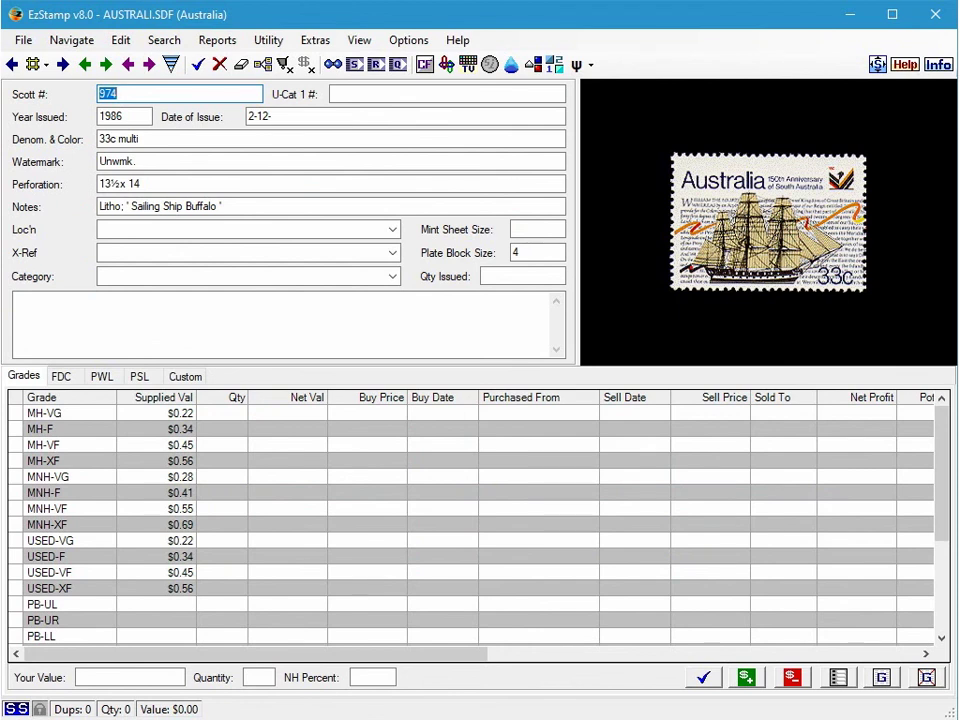
pyautogui.click(154, 253)
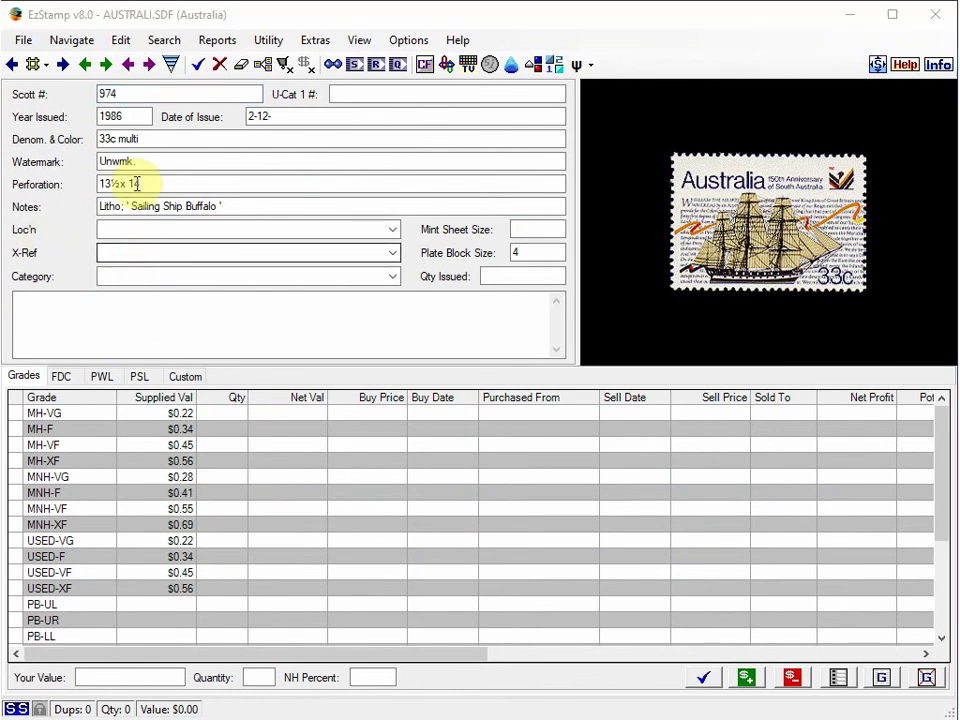
# Step: Open the GERMANY.sdf country data file from the File menu
pyautogui.click(33, 62)
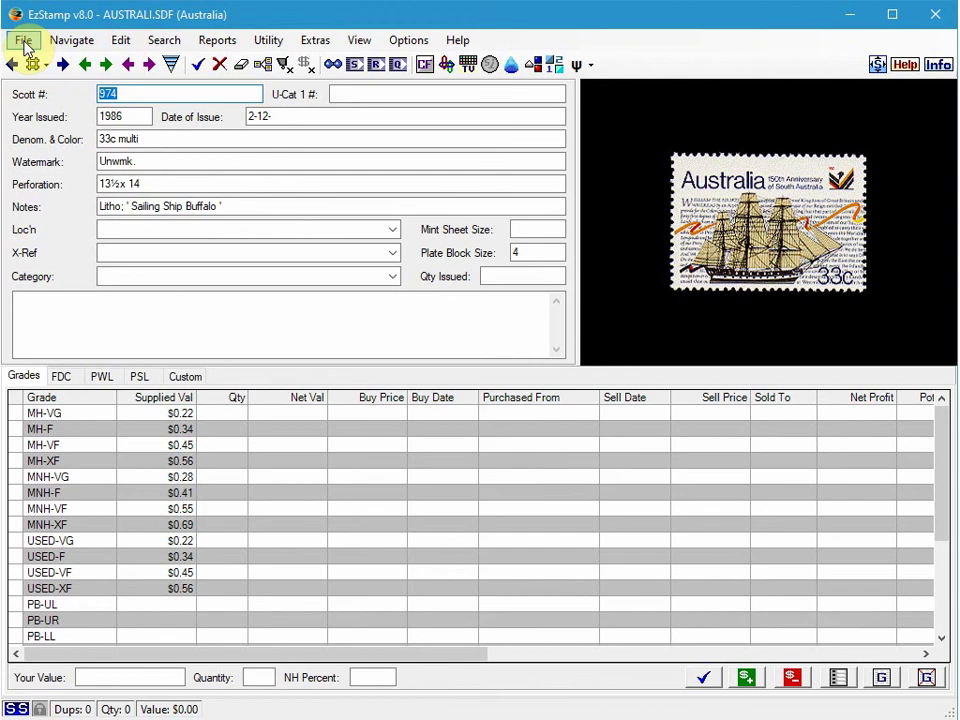
pyautogui.click(24, 42)
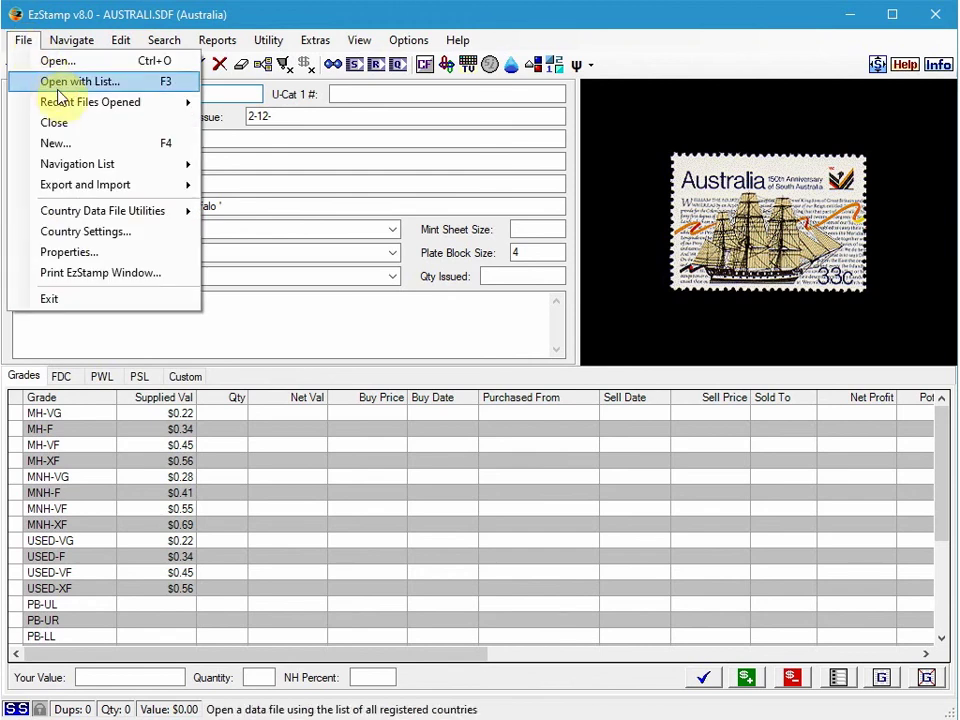
pyautogui.moveTo(180, 104)
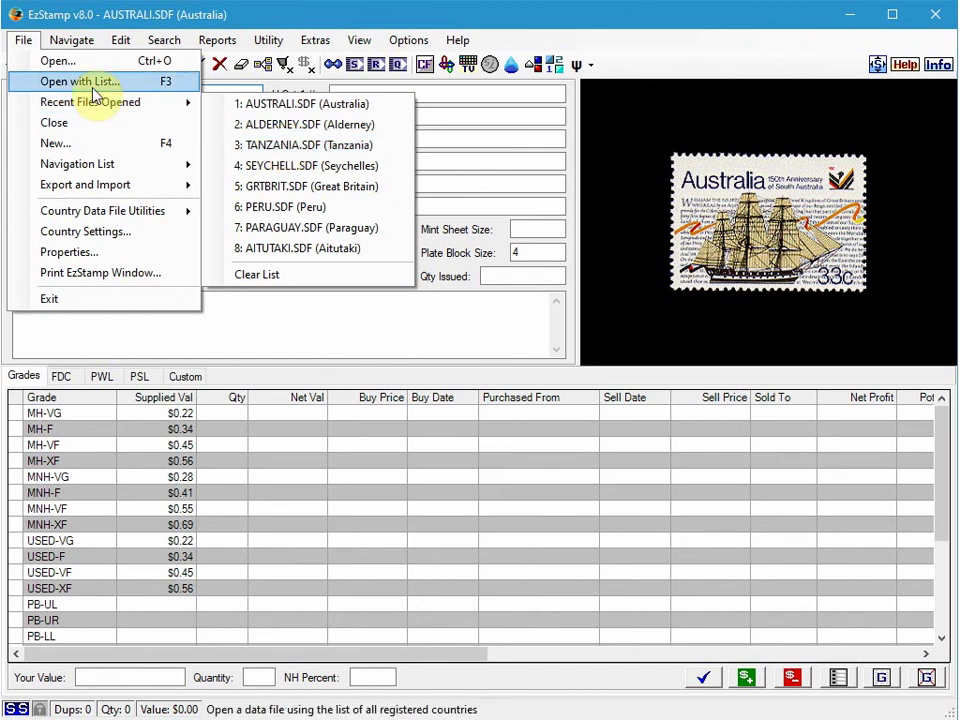
pyautogui.click(62, 60)
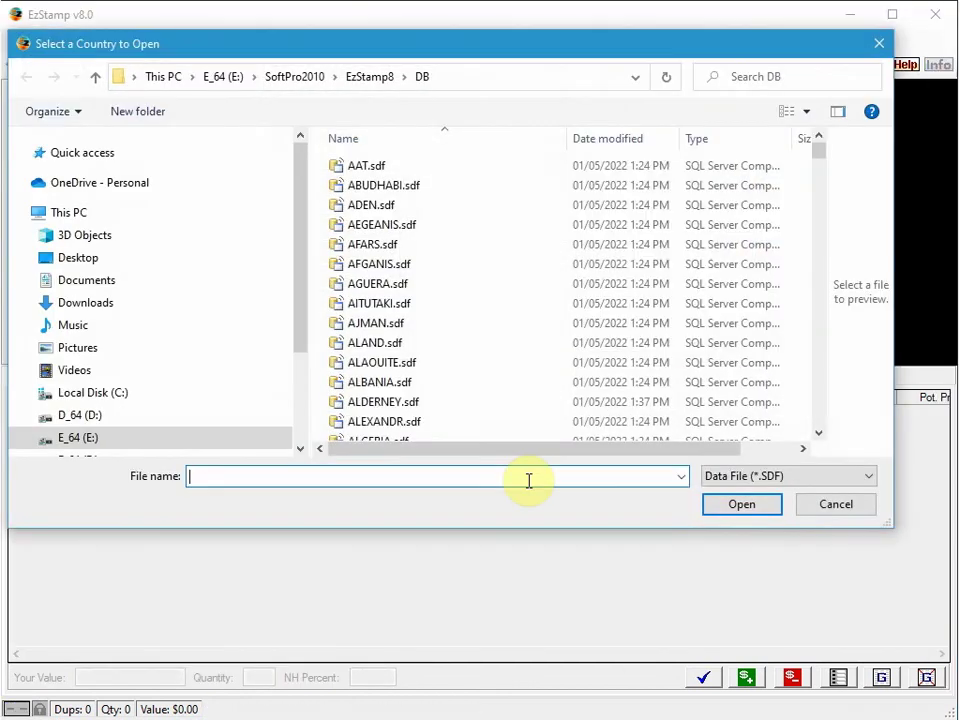
pyautogui.click(385, 364)
pyautogui.press('g')
pyautogui.press('e')
pyautogui.press('r')
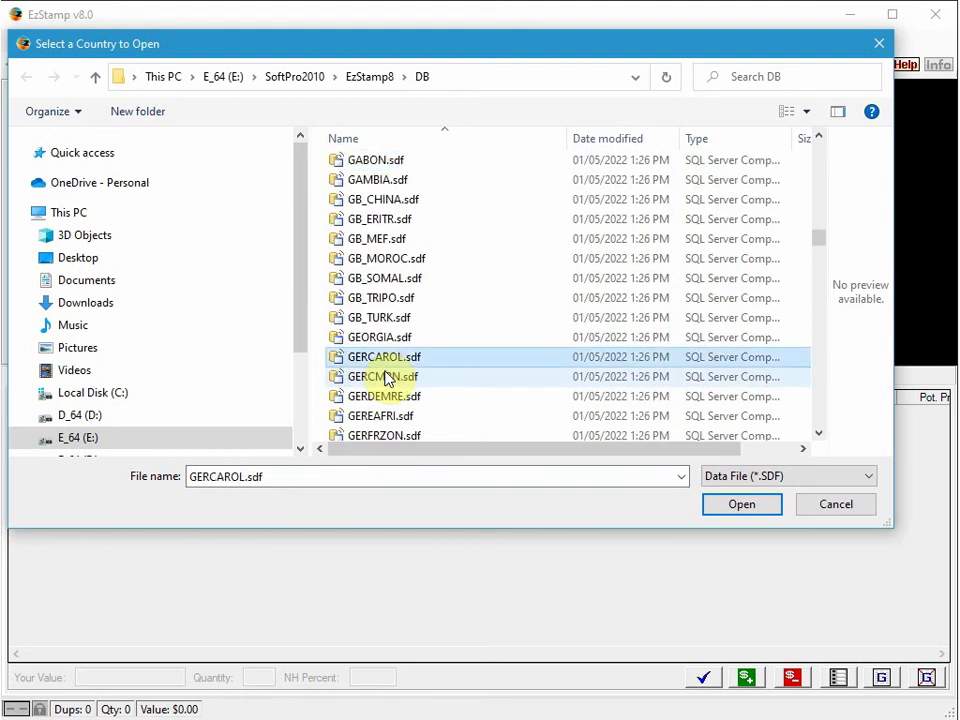
pyautogui.press('m')
pyautogui.click(736, 512)
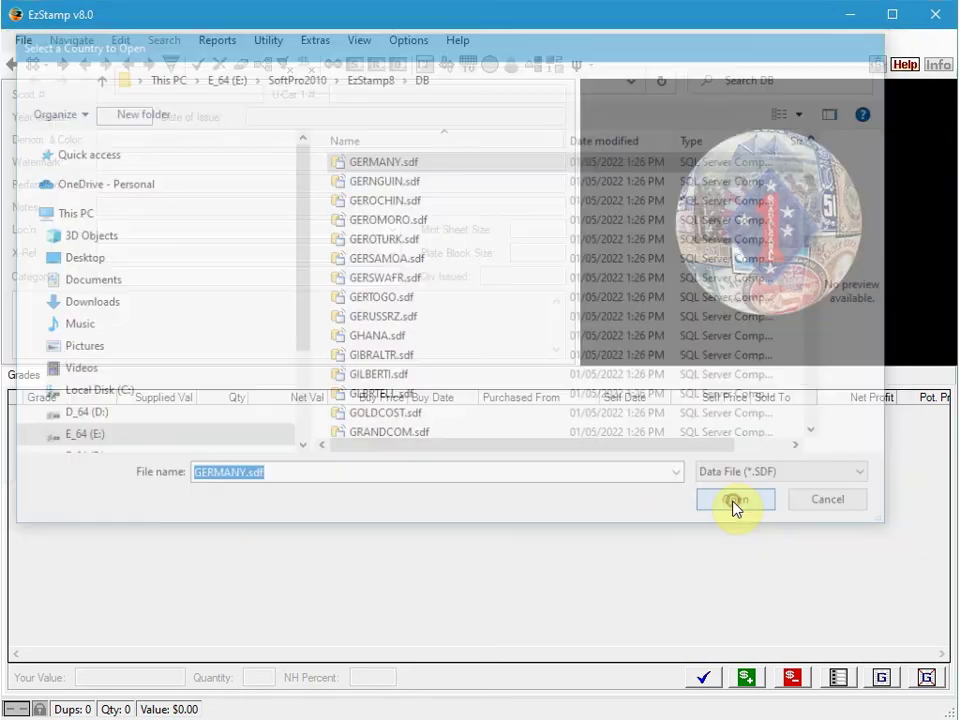
# Step: Step through the inventoried 1981 Germany records to Scott 1348 with its first-day cover value
pyautogui.click(106, 66)
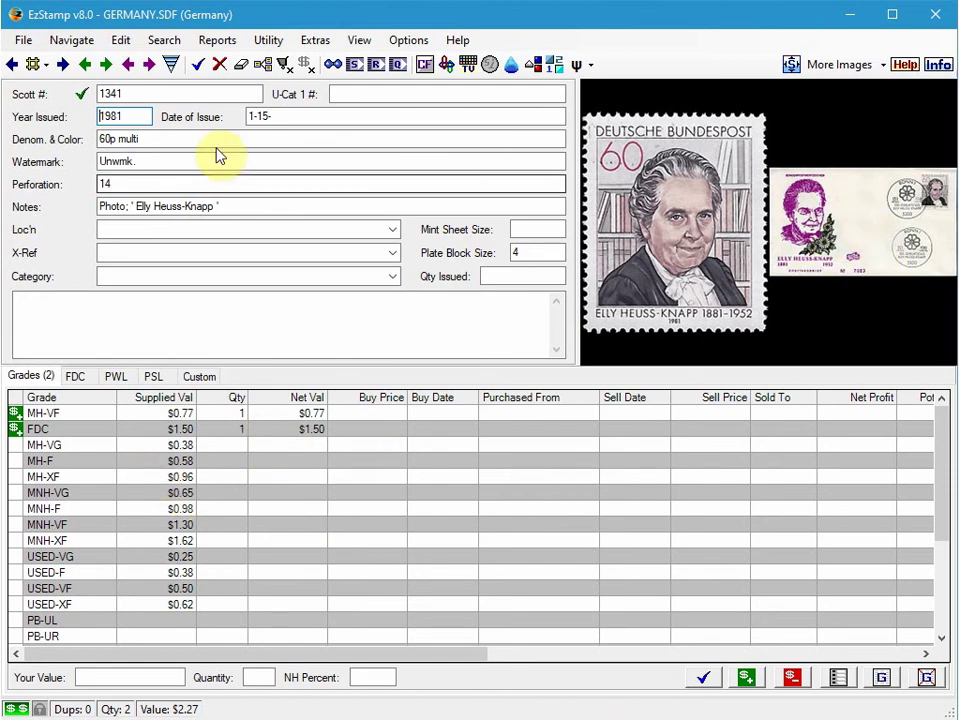
pyautogui.click(63, 64)
pyautogui.click(63, 64)
pyautogui.click(63, 64)
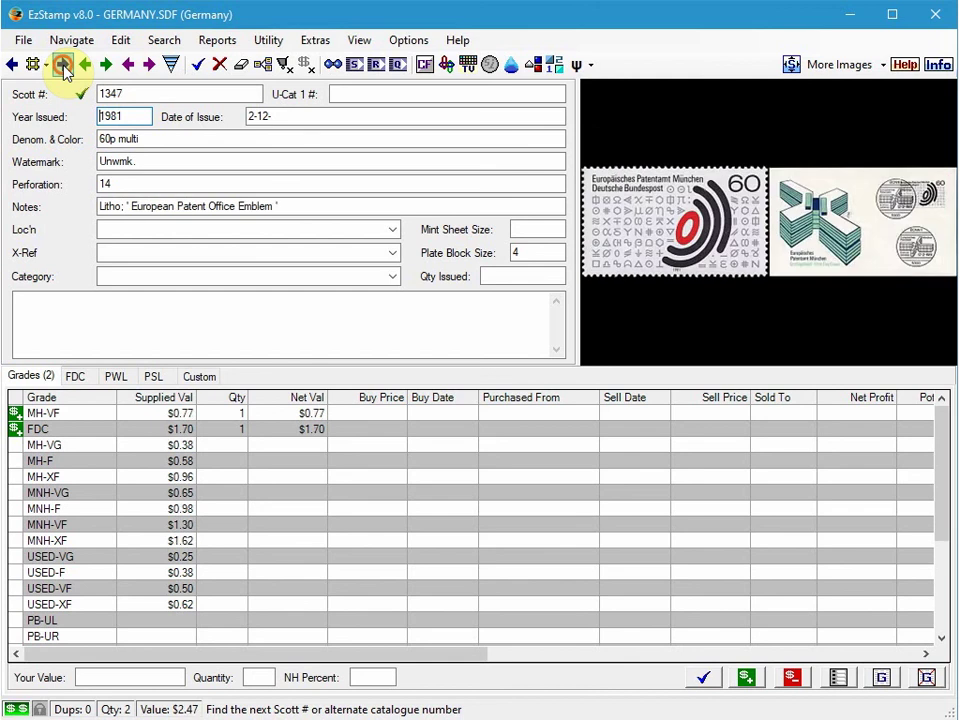
pyautogui.click(63, 64)
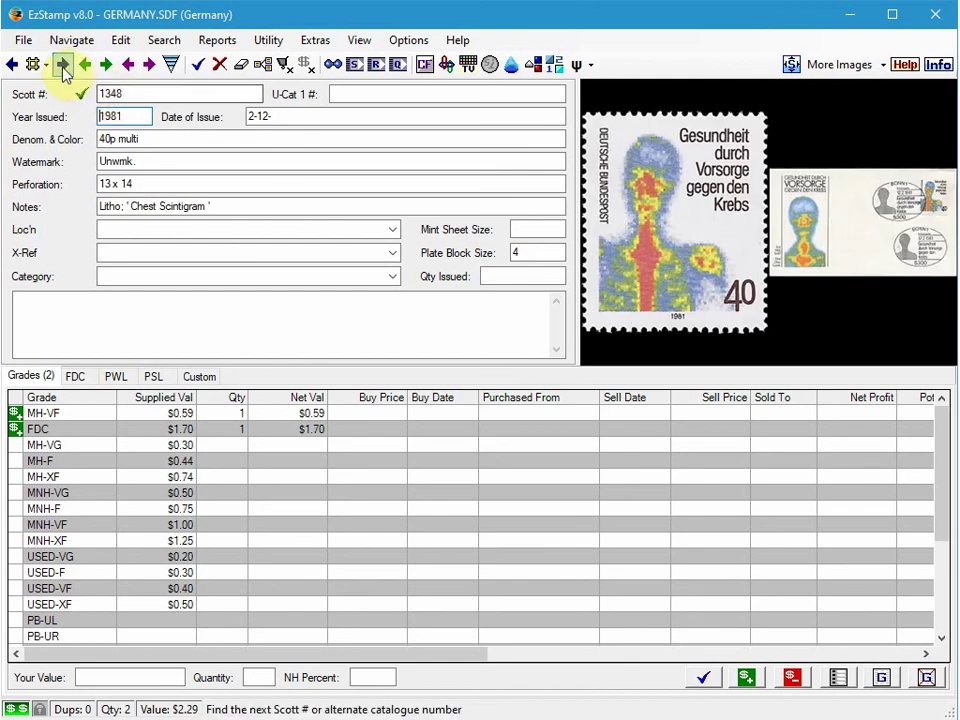
# Step: Return to the File menu to pick another country data file
pyautogui.click(26, 42)
pyautogui.click(30, 42)
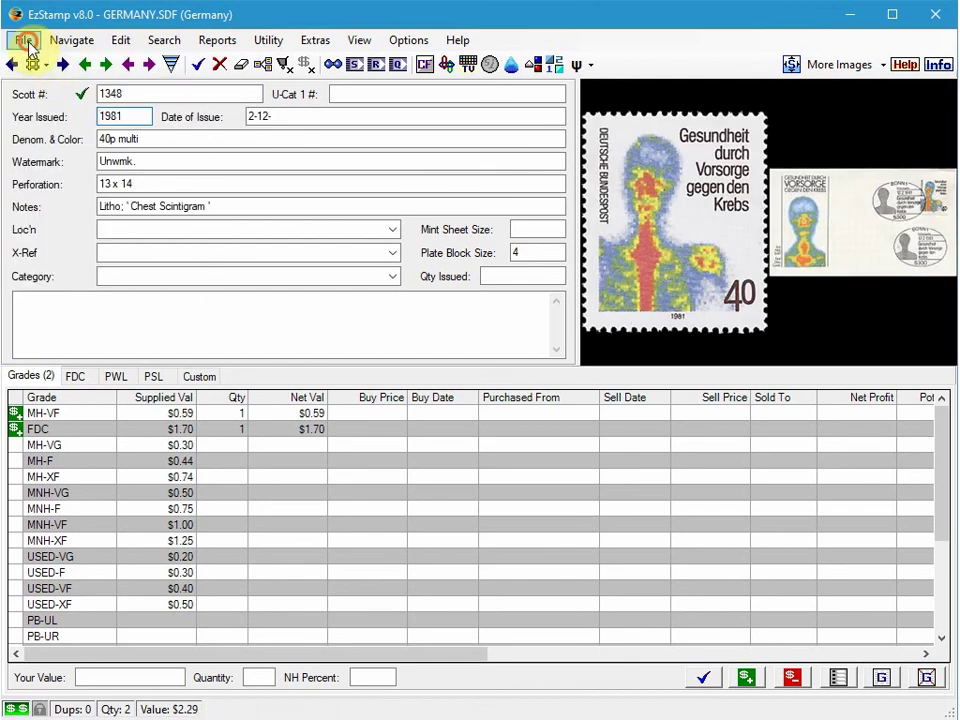
pyautogui.click(22, 38)
# Step: Open the BERLIN.sdf data file, selecting it by typing 'berl'
pyautogui.click(47, 64)
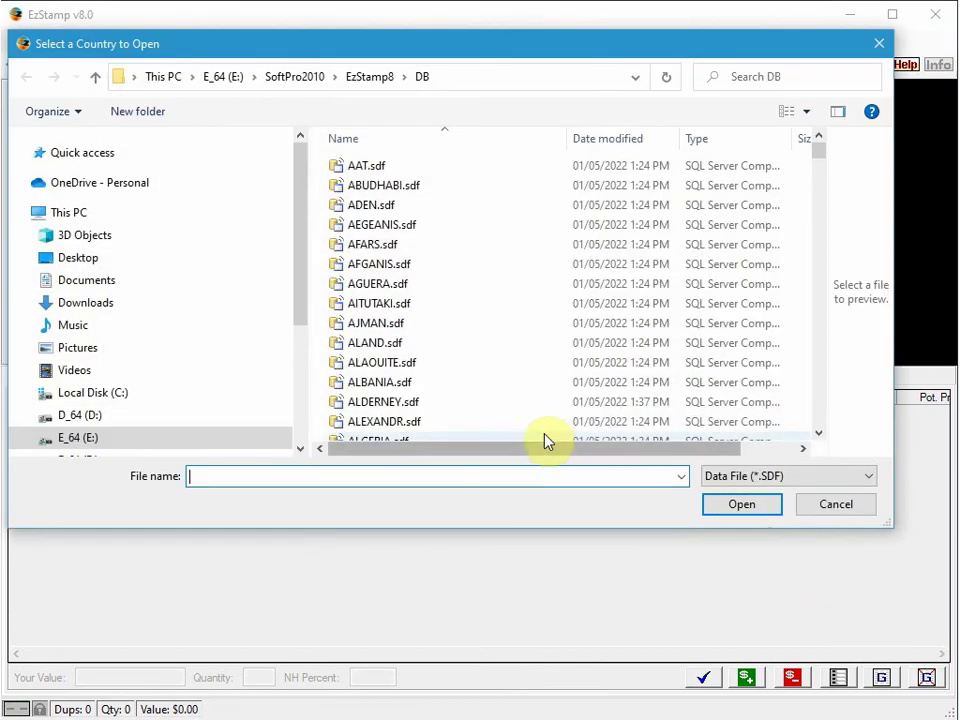
pyautogui.click(392, 403)
pyautogui.write('berl')
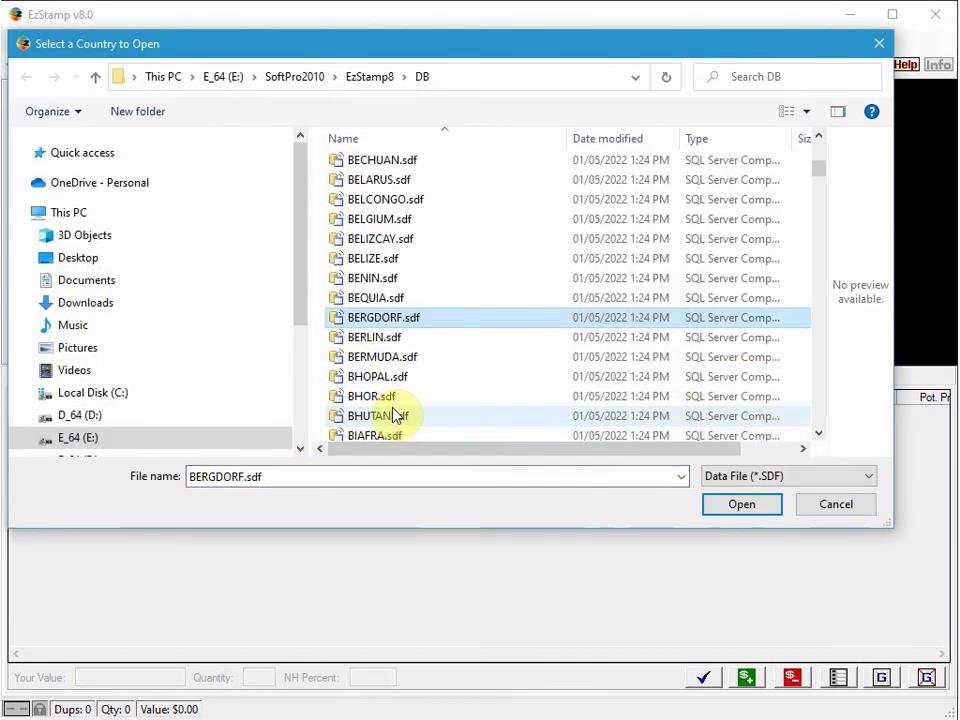
pyautogui.click(760, 508)
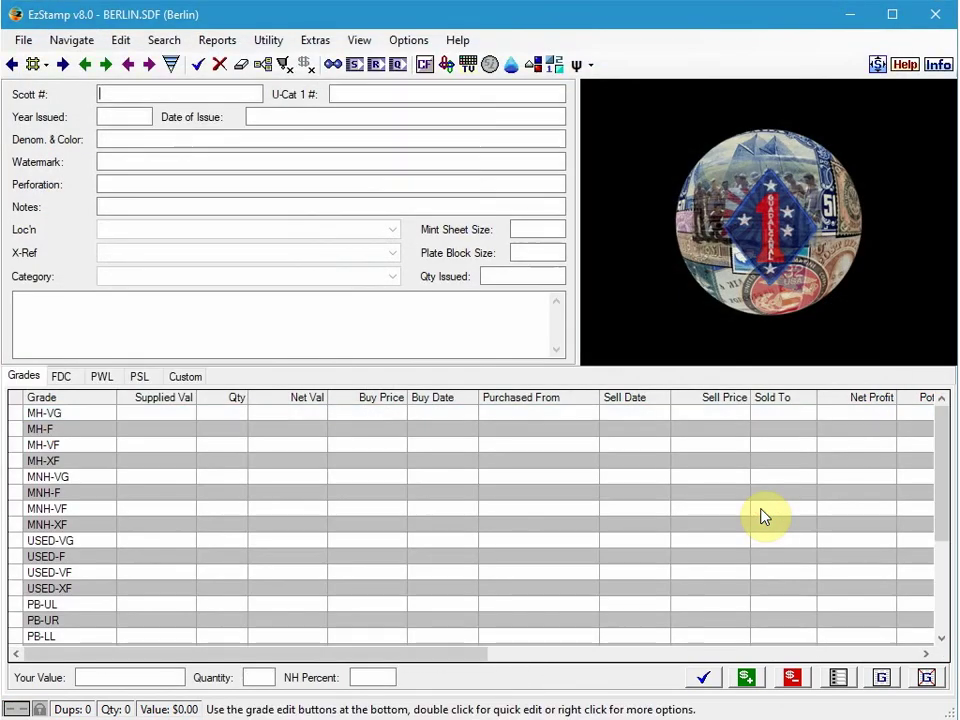
# Step: Step through inventoried Berlin records to 9N505, the 1985 Edict of Potsdam stamp
pyautogui.click(106, 67)
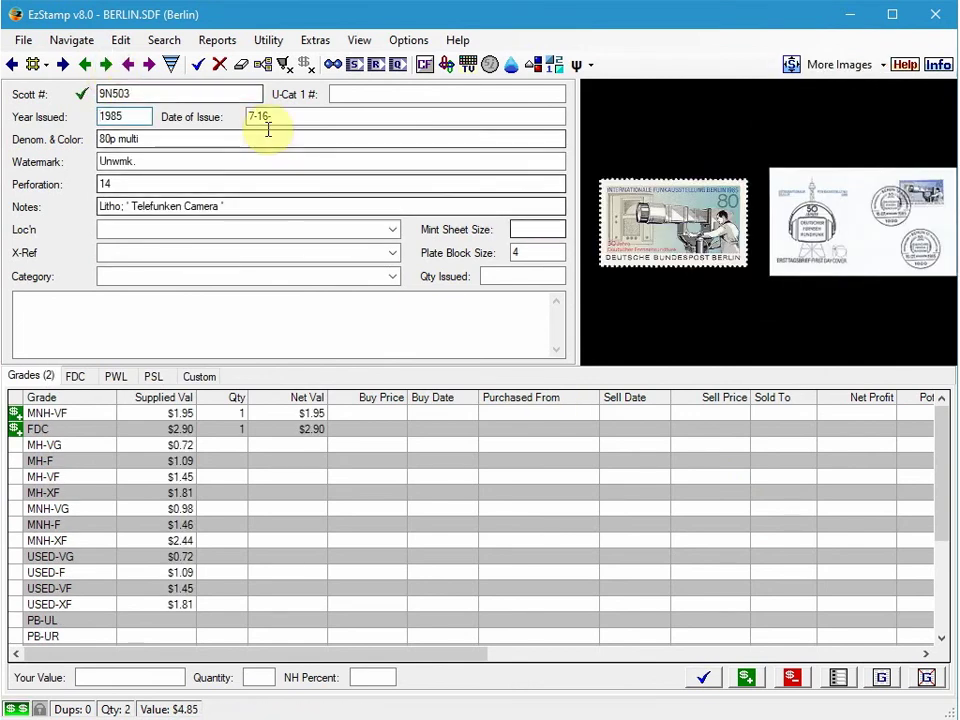
pyautogui.click(65, 66)
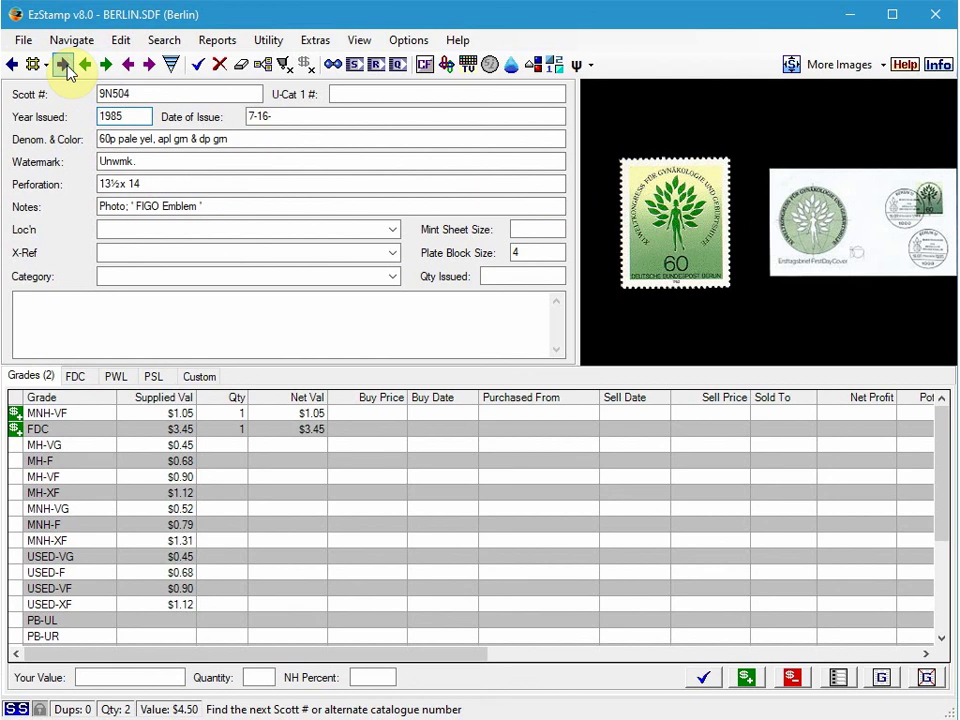
pyautogui.click(63, 65)
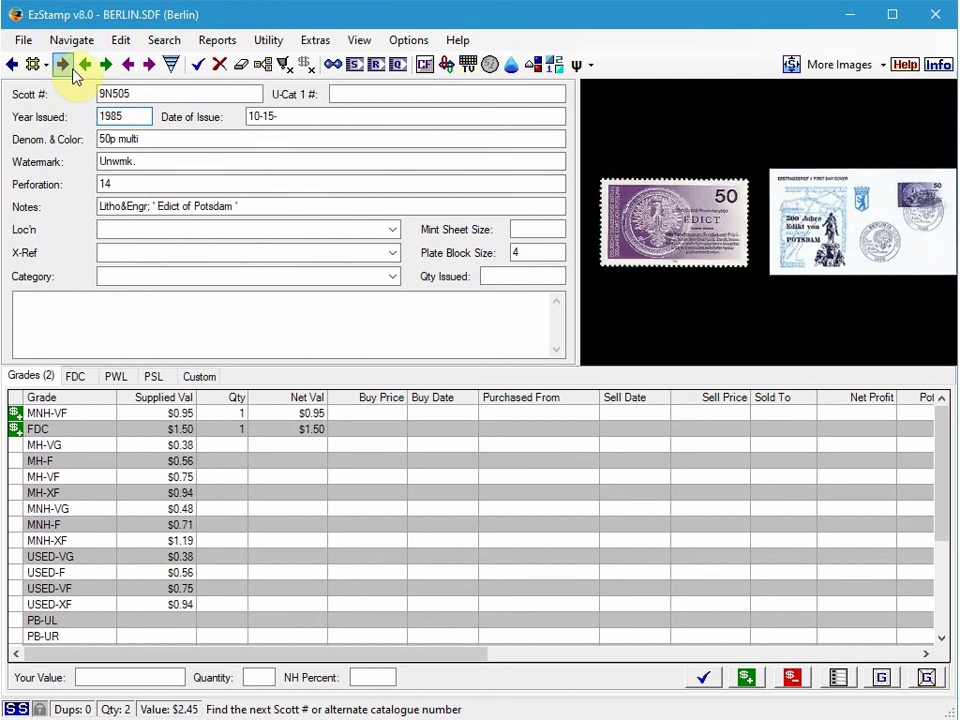